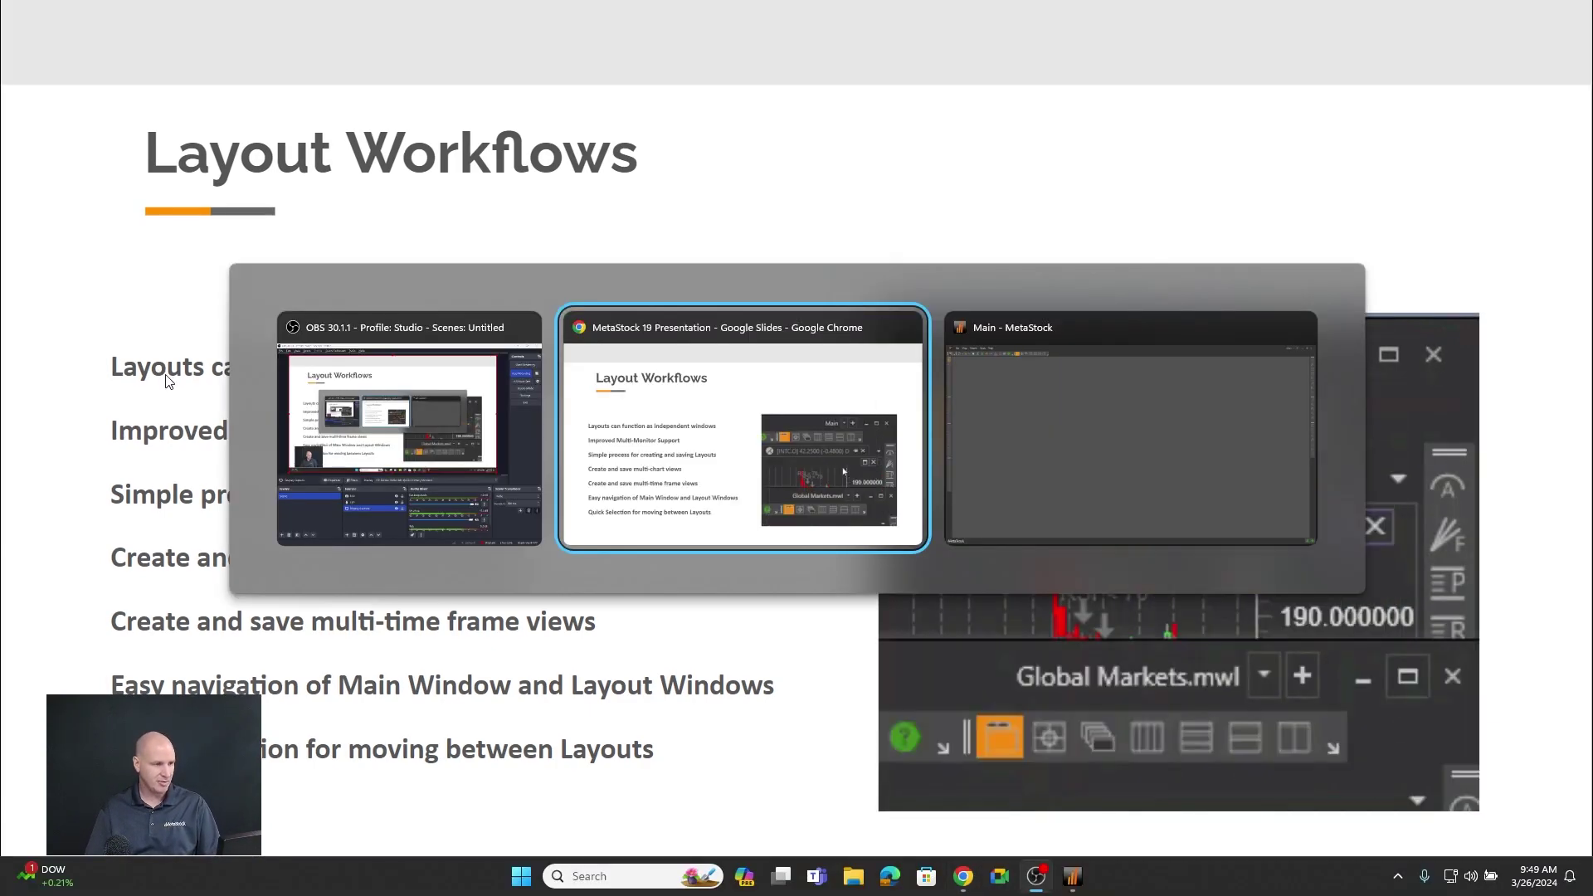
pyautogui.hotkey('alt', 'Tab')
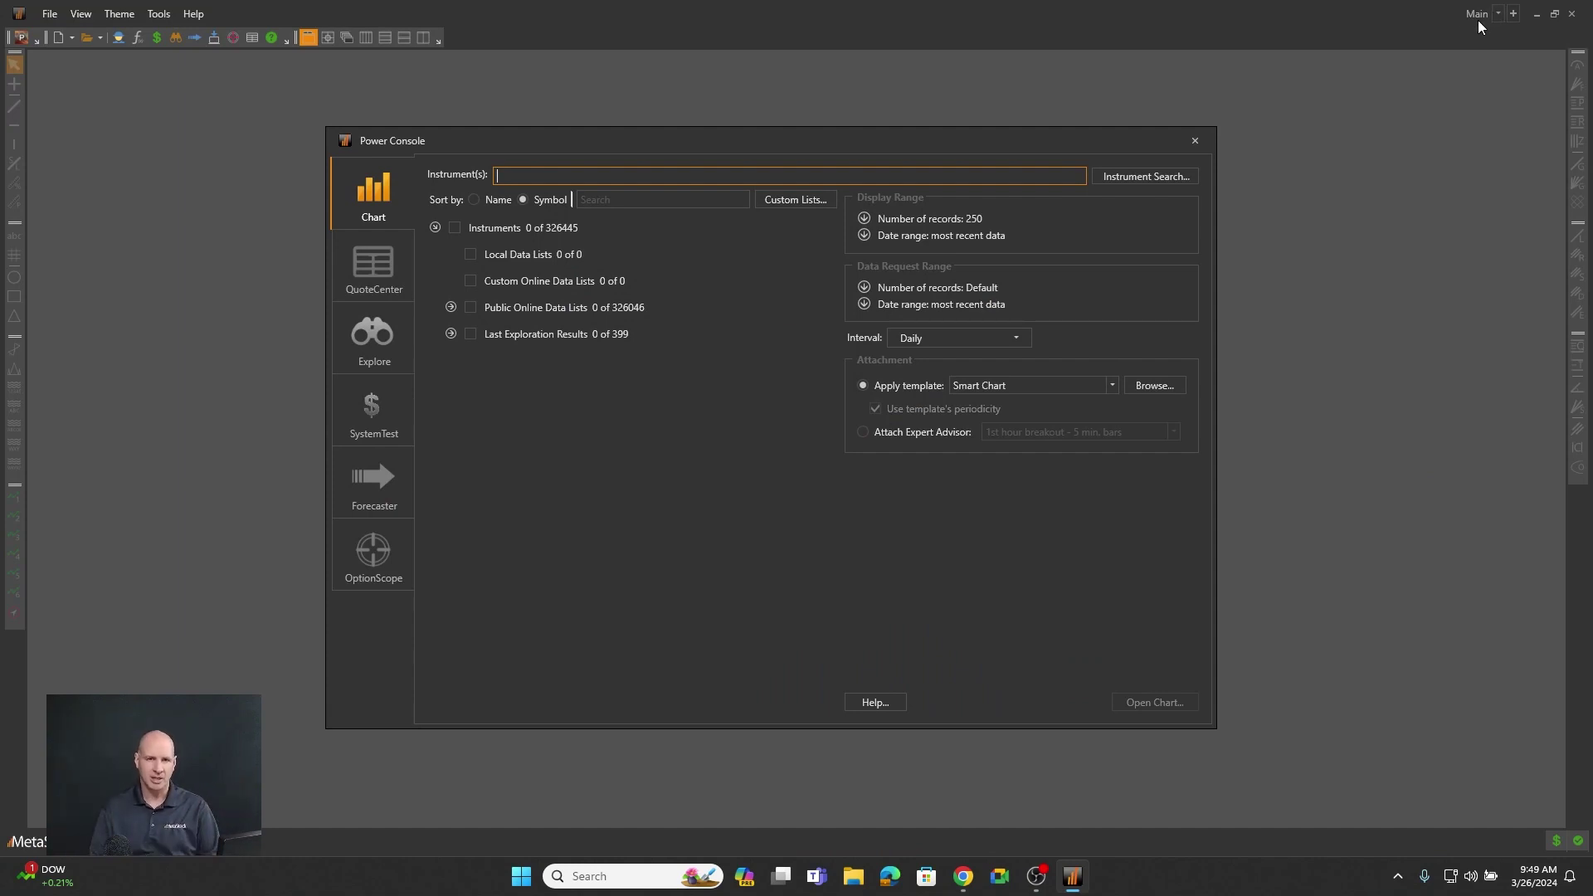
# - Switch to MetaStock and open daily charts for F, GM and TSLA from the Power Console
pyautogui.write('F')
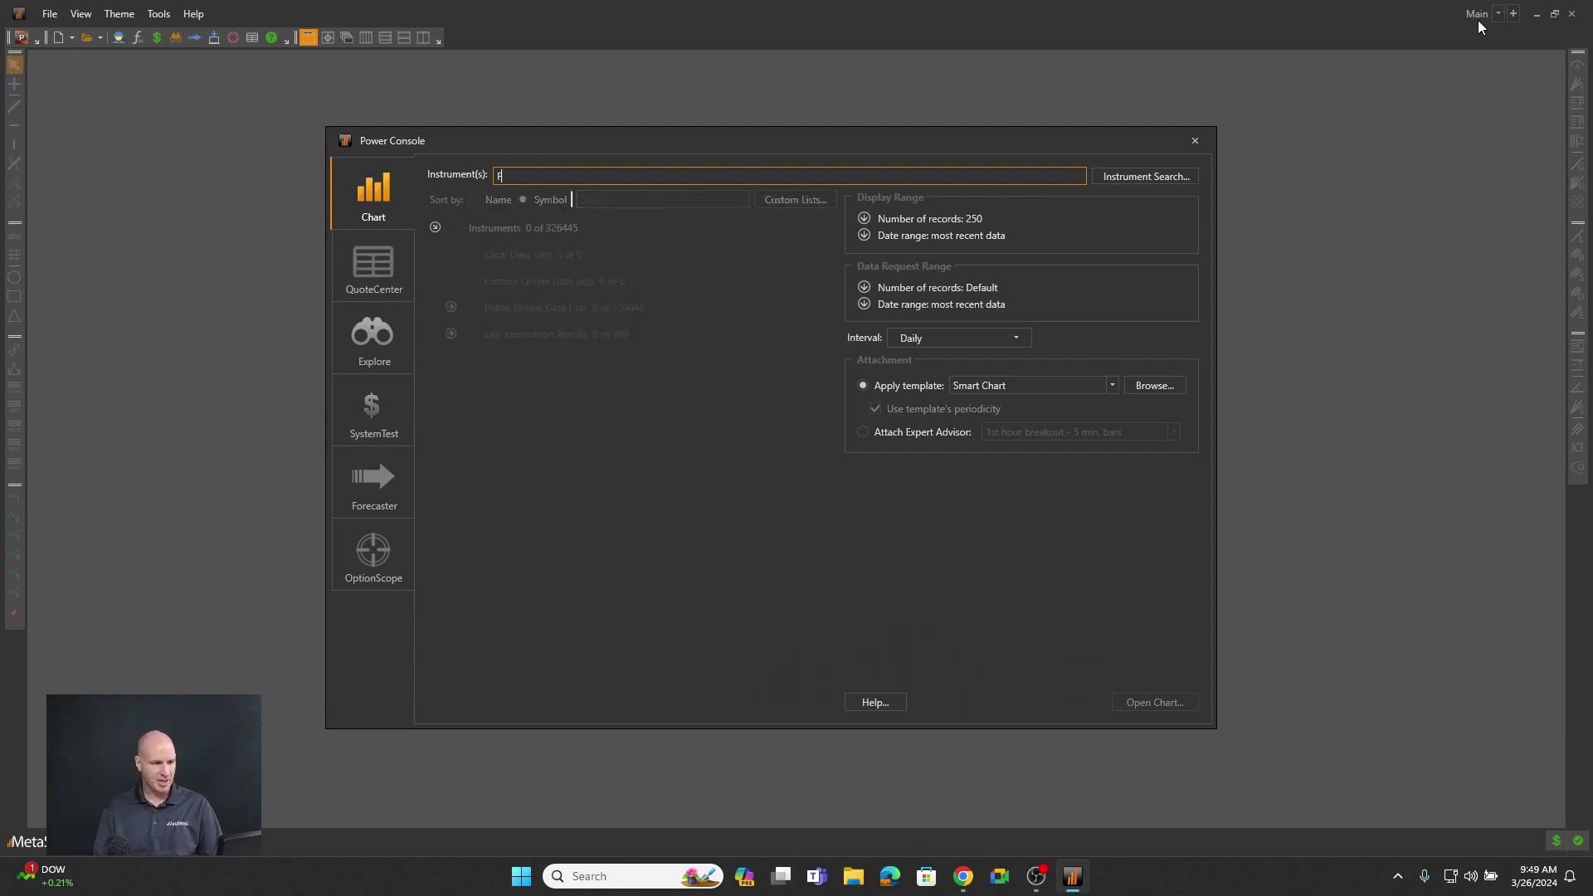
pyautogui.write(' GM TSLA')
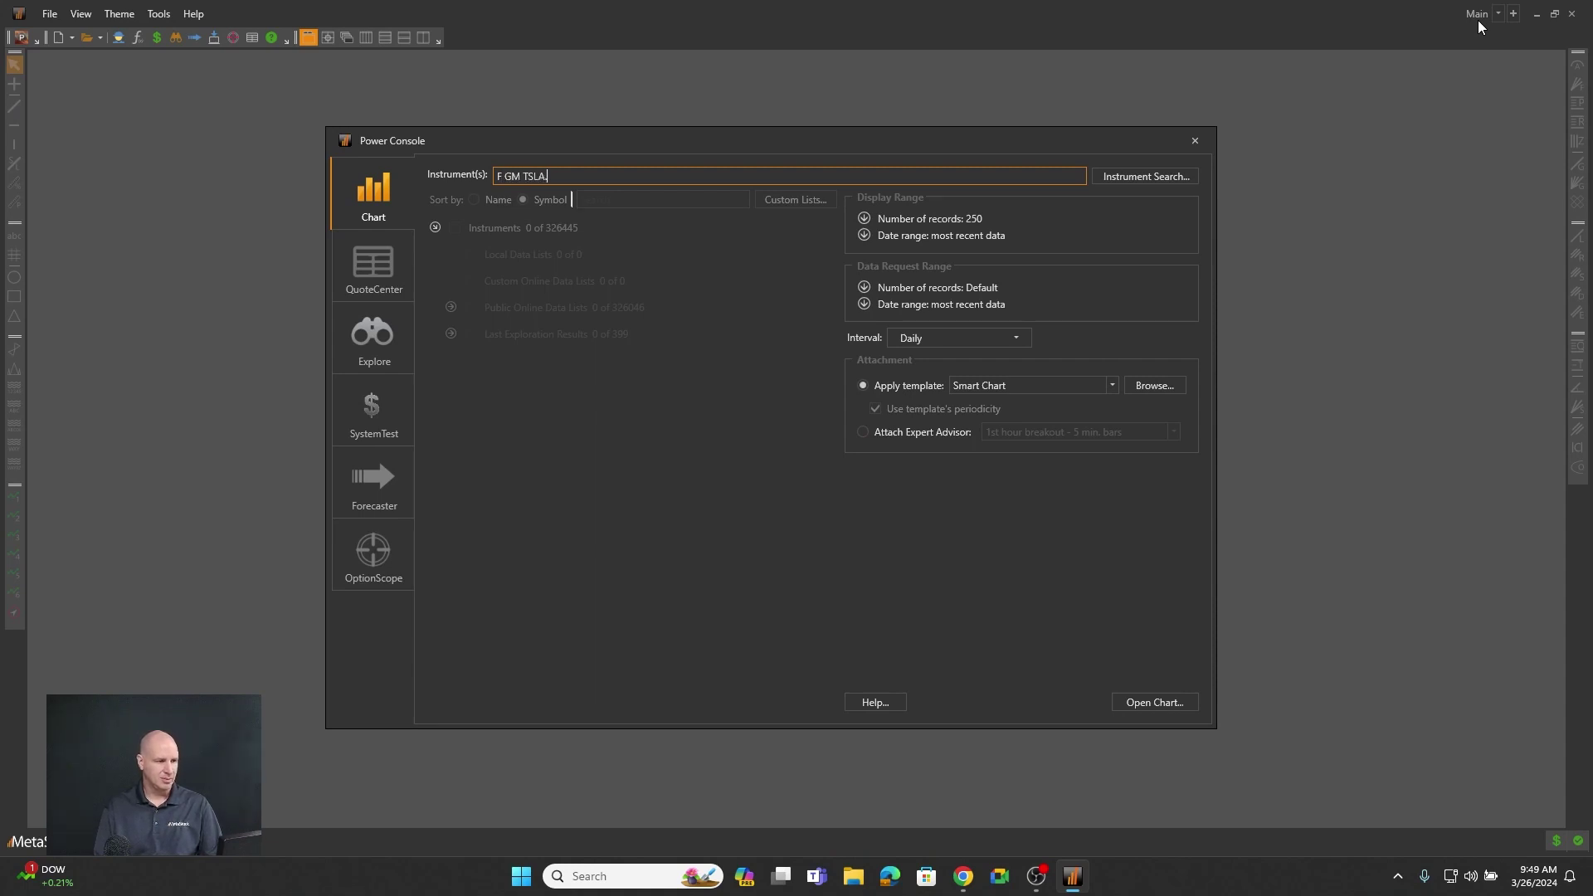
pyautogui.press('Return')
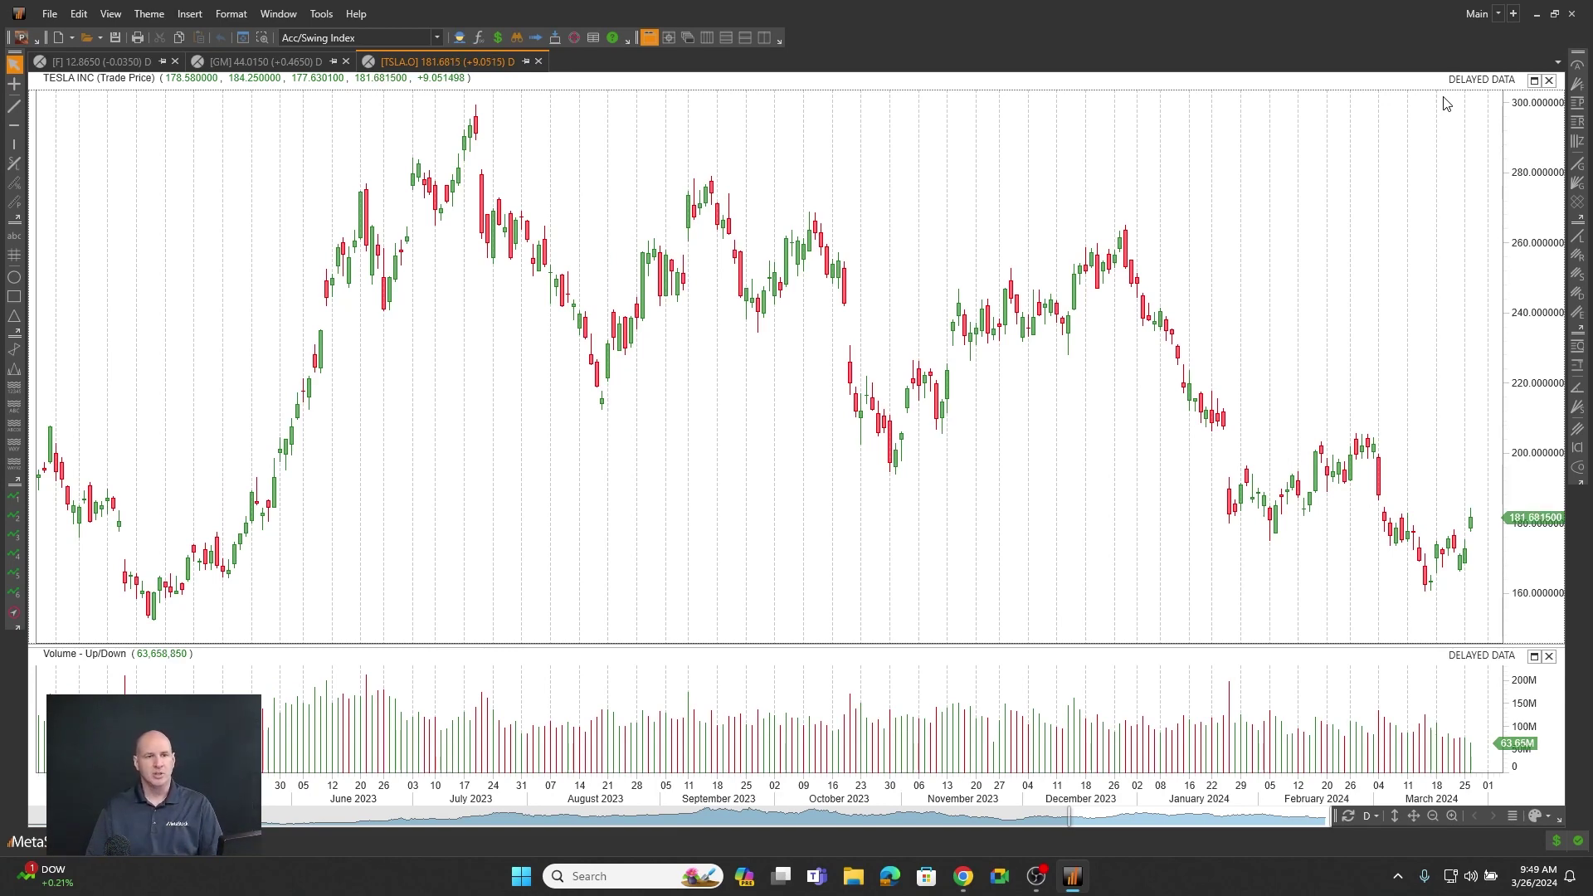
# - Add a new layout, Layout2, over the Tesla chart and load daily DIA, SPY and QQQ charts into it
pyautogui.click(1513, 14)
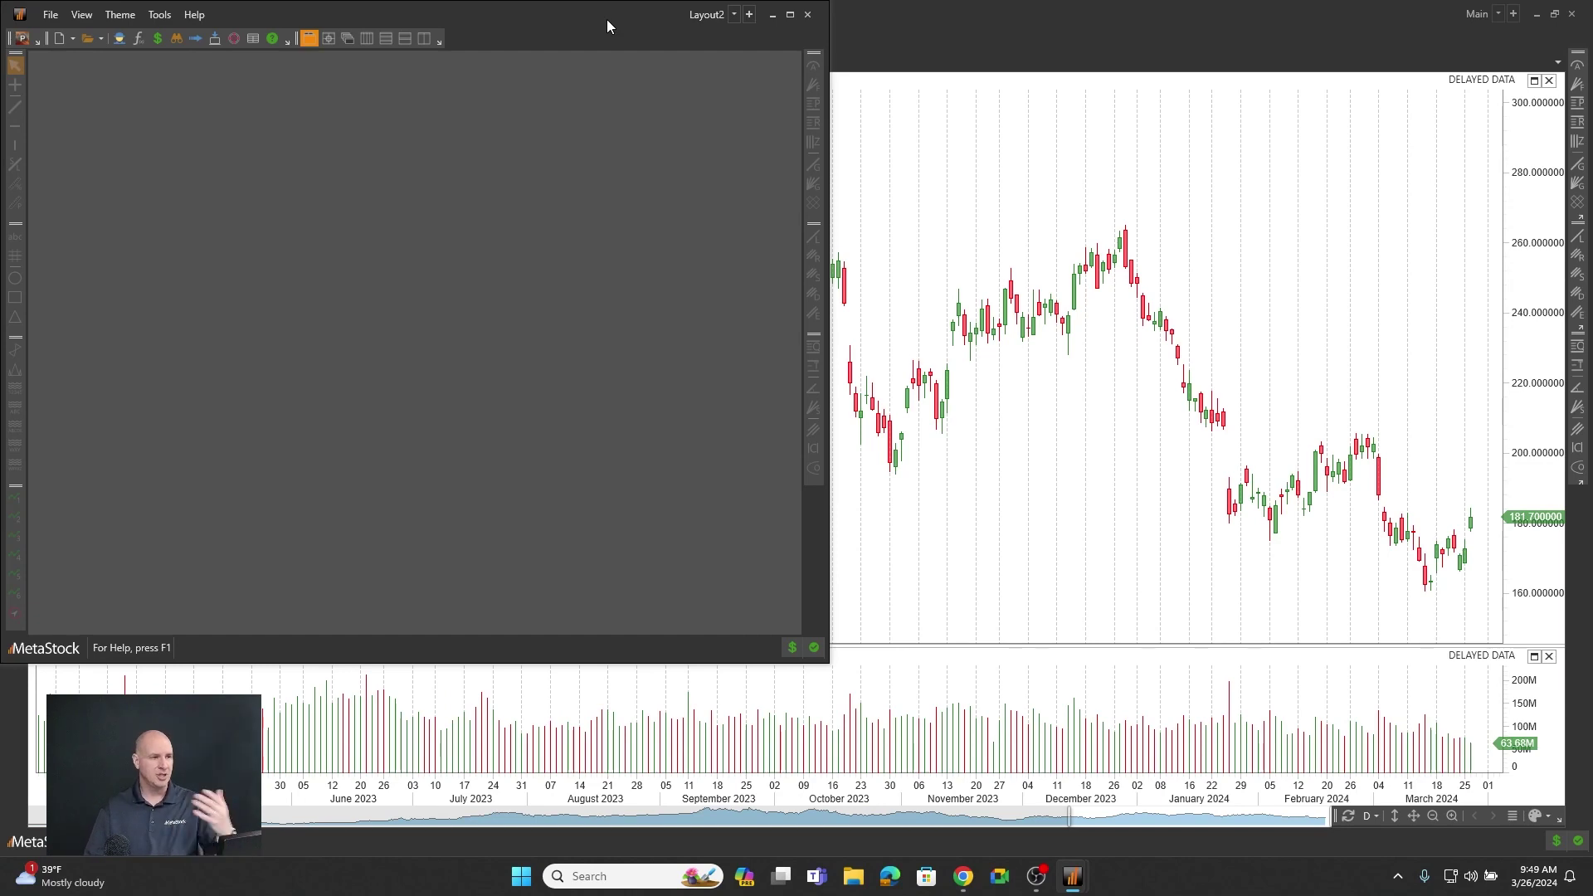
pyautogui.moveTo(607, 20); pyautogui.dragTo(968, 169)
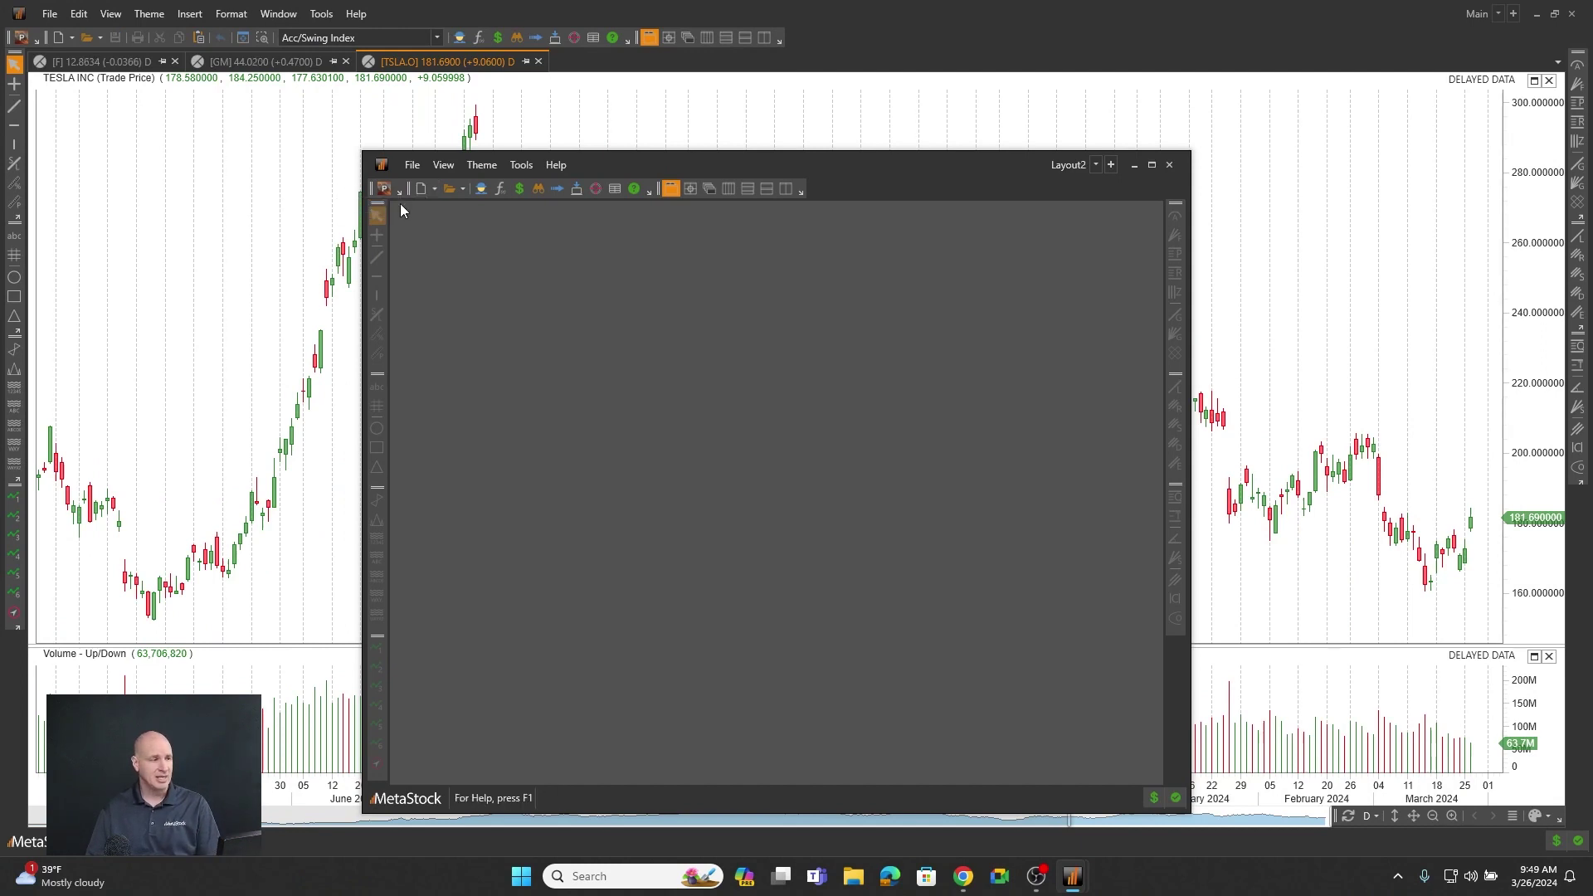
pyautogui.click(383, 189)
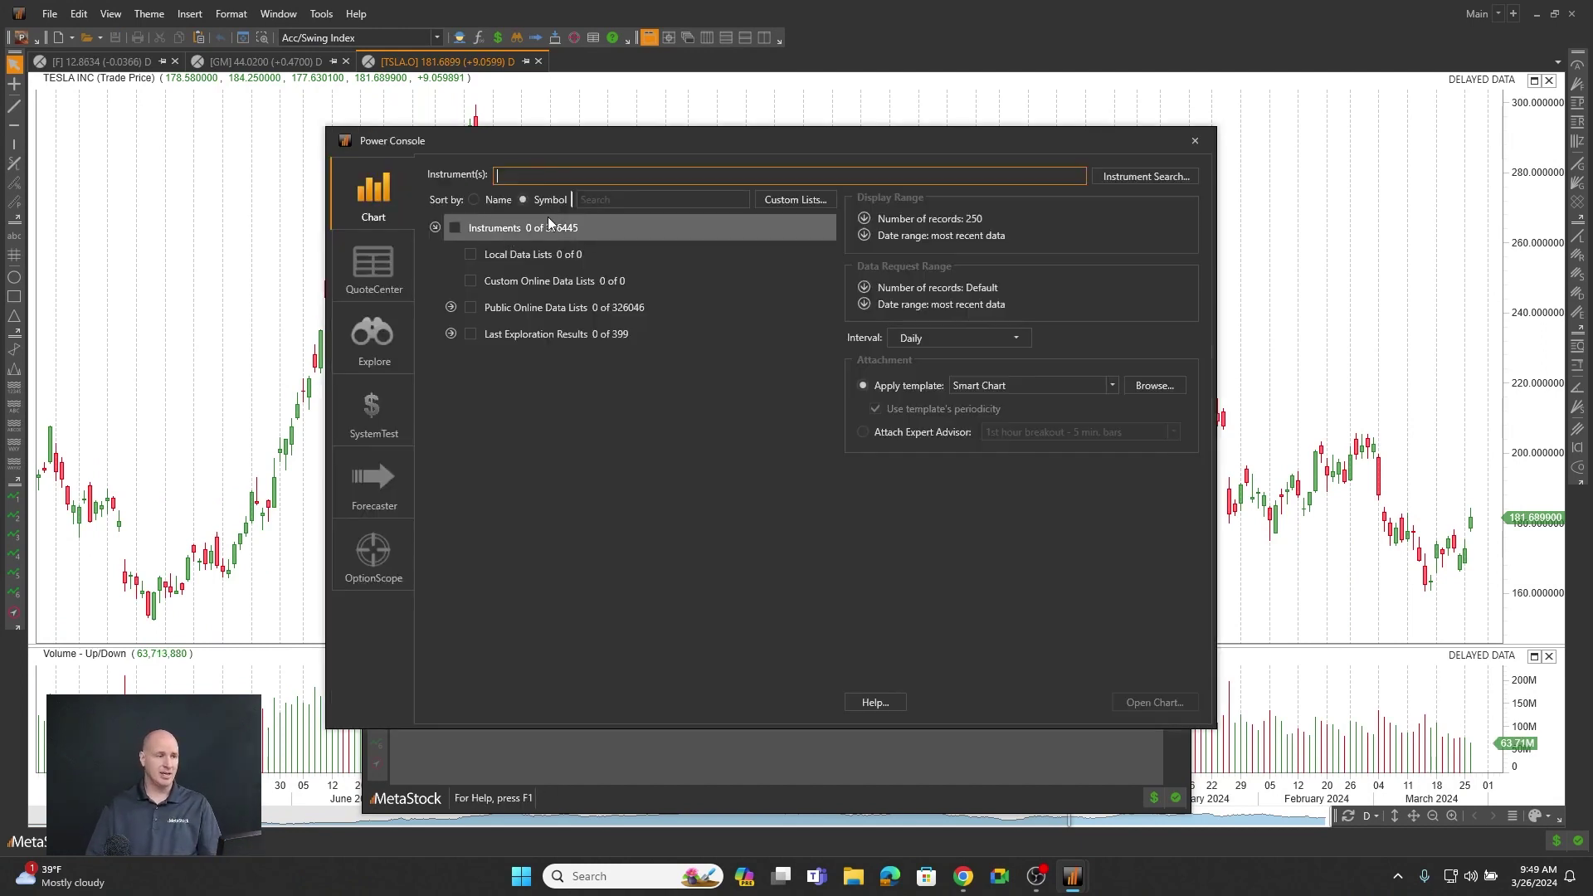
pyautogui.write('DIA SP')
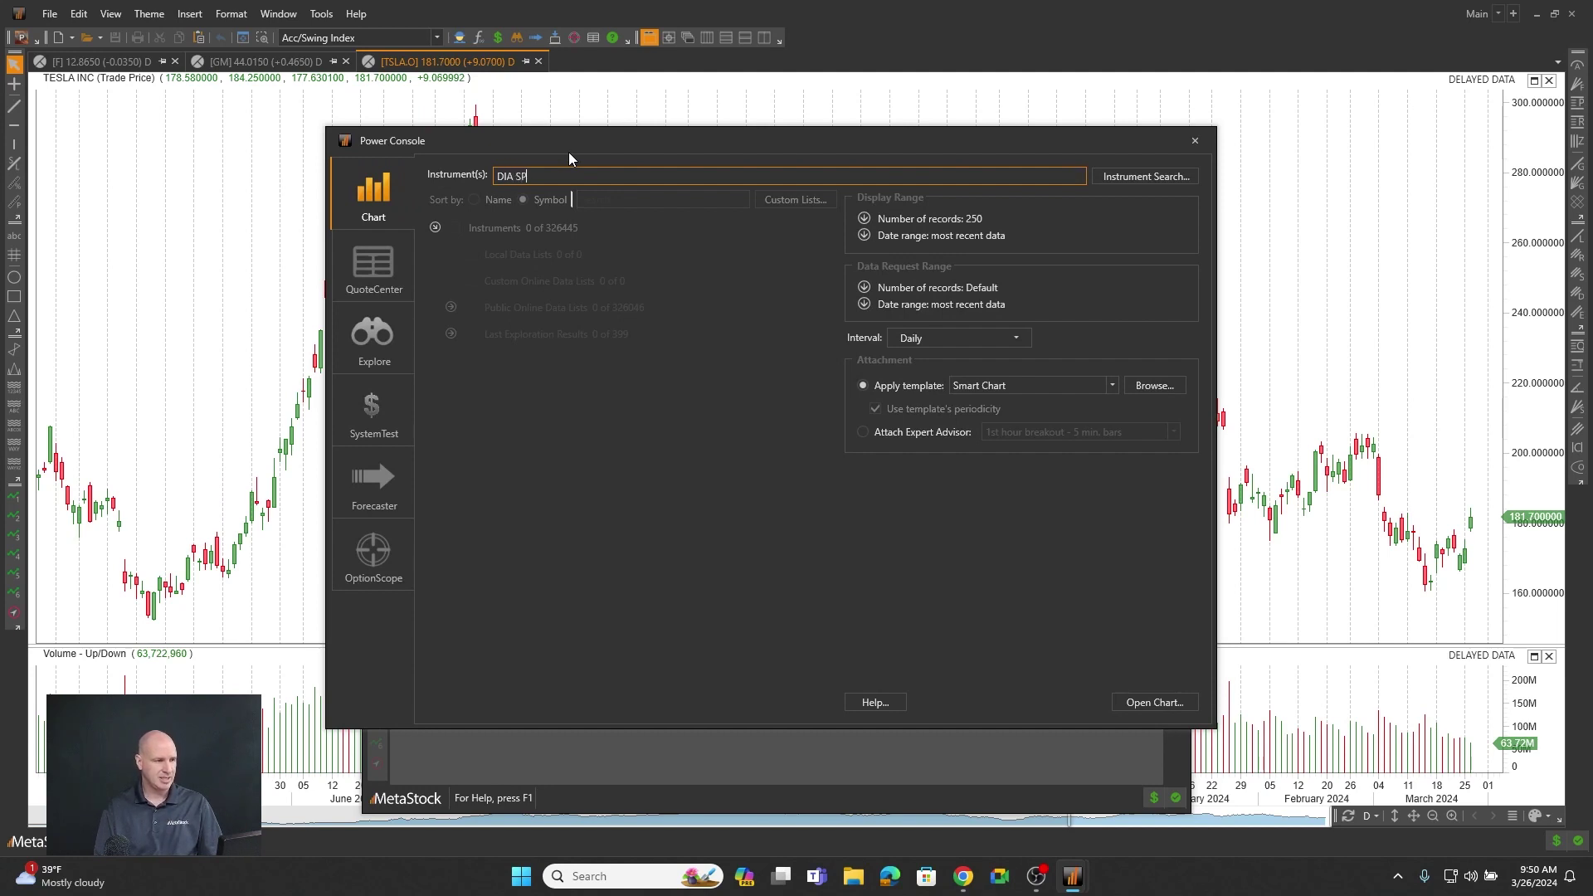
pyautogui.write('Y QQQ.O')
pyautogui.press('Return')
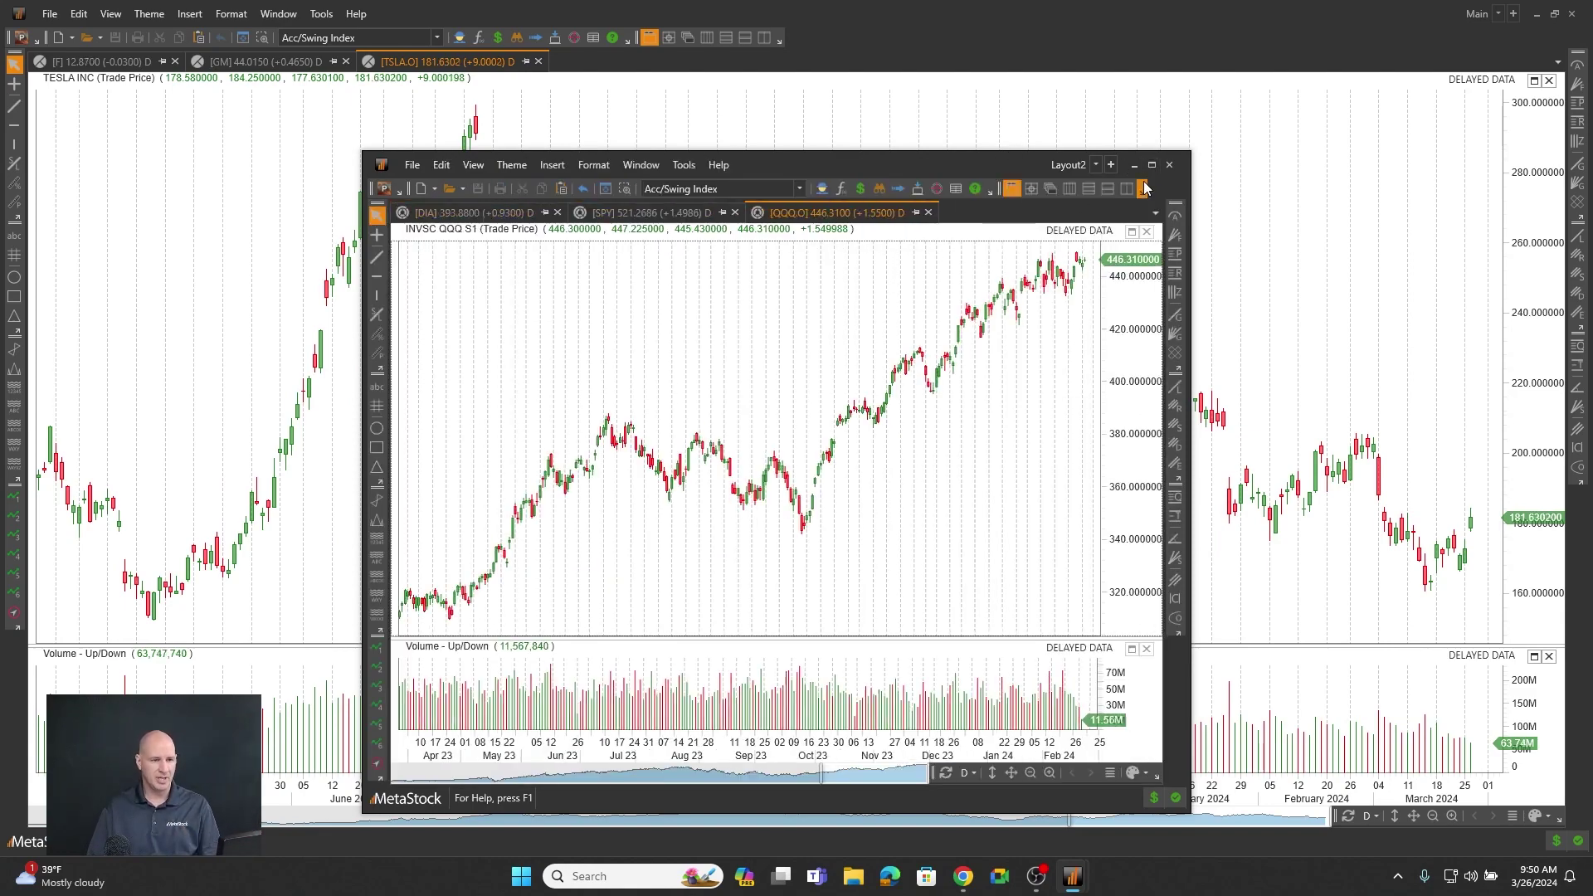
# - Maximize Layout2 and tile the DIA, SPY and QQQ charts vertically in three columns
pyautogui.click(1151, 165)
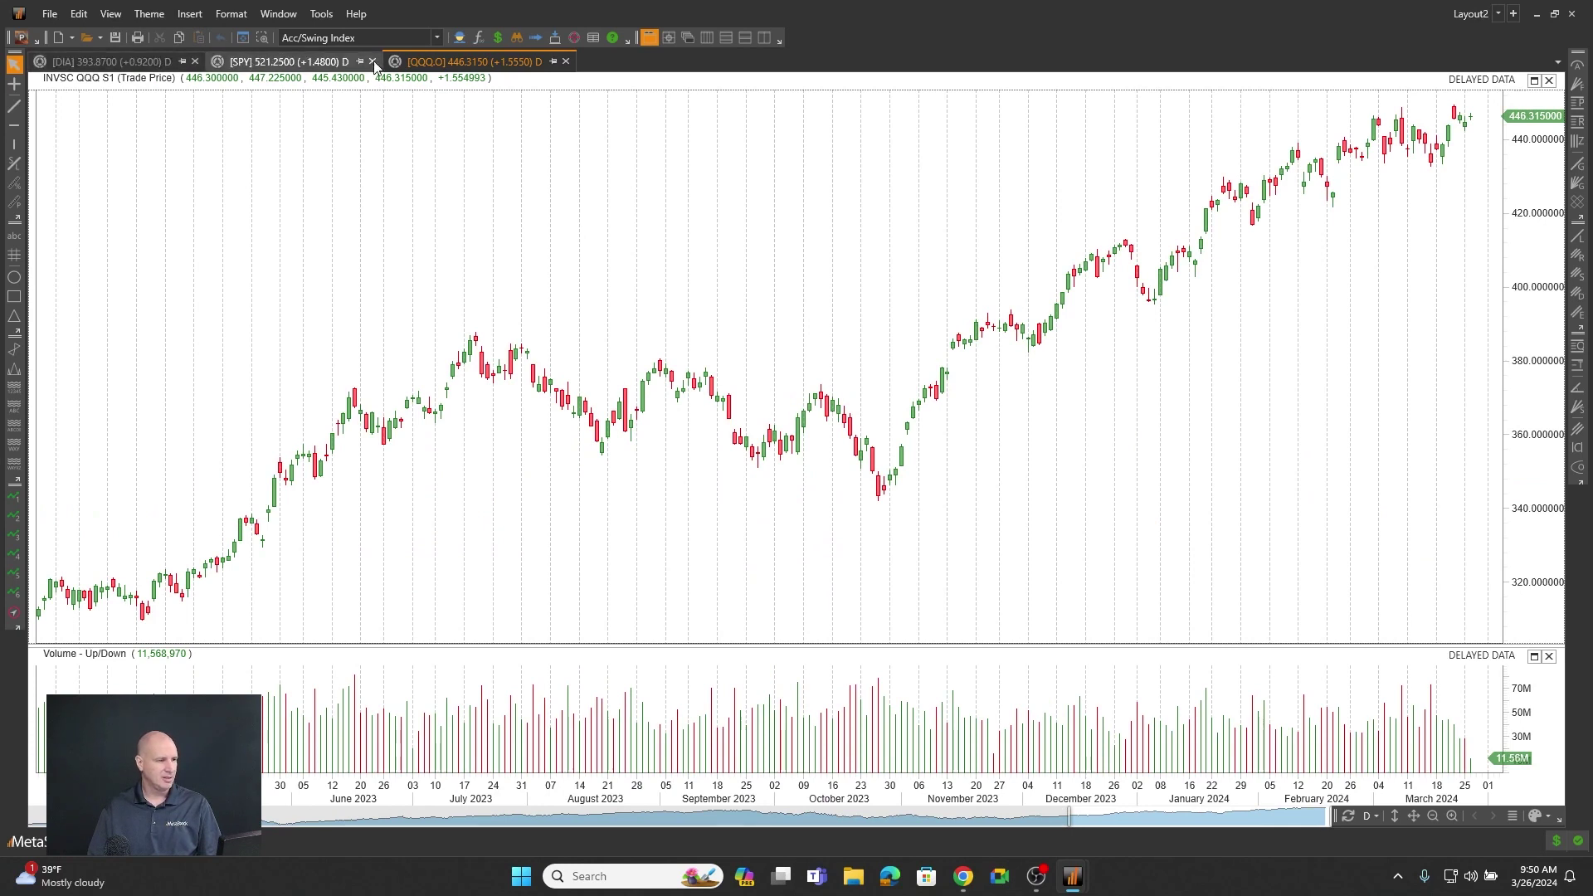
pyautogui.click(705, 38)
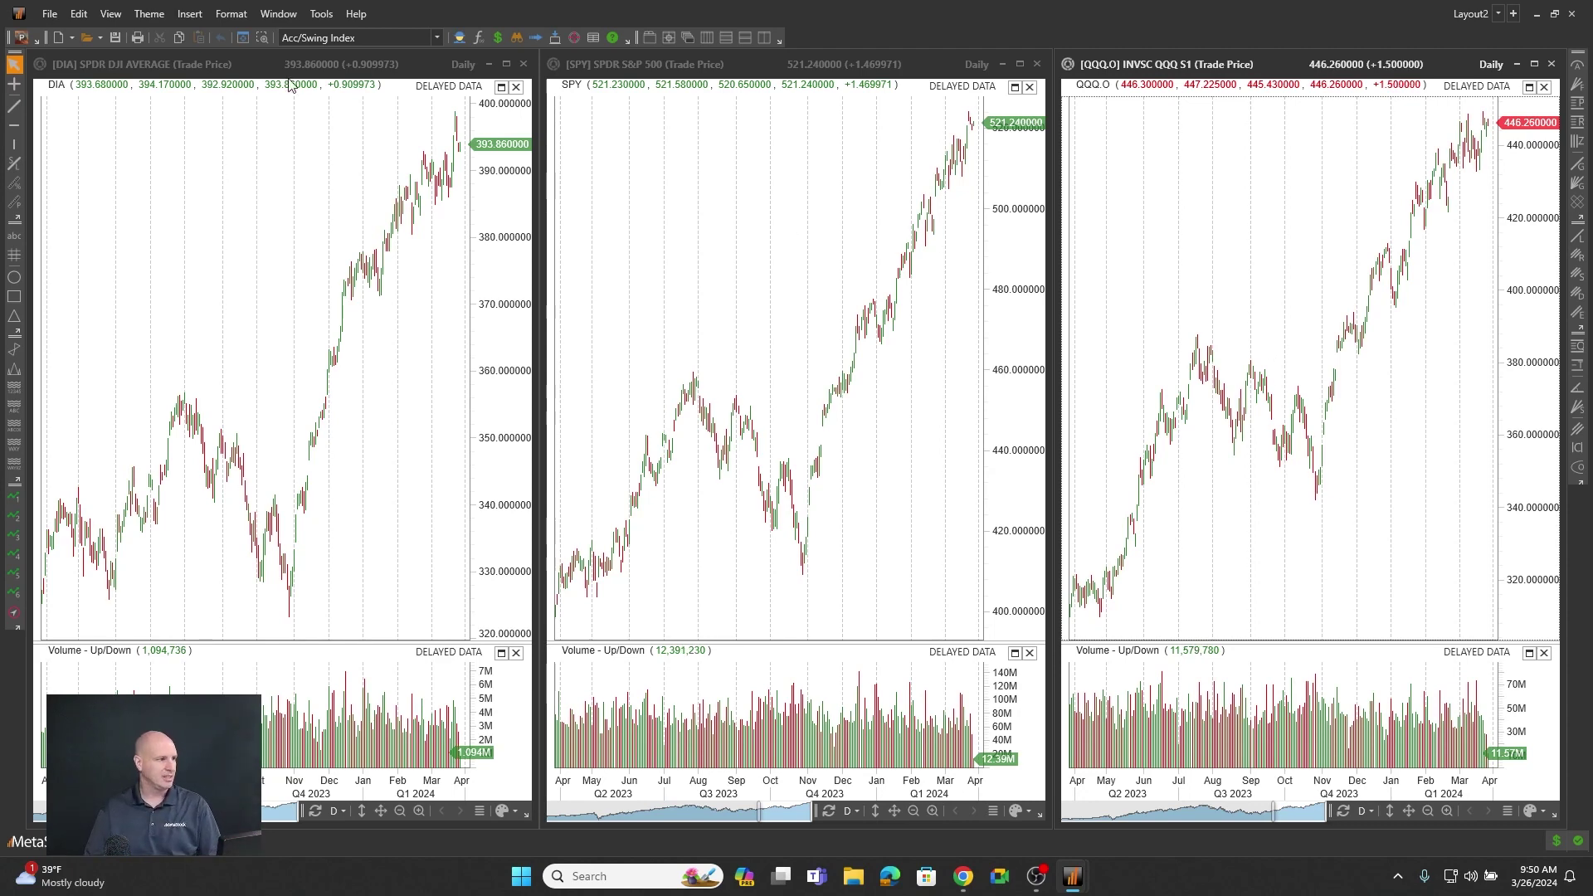
# - Save the layout under the new name Sector ETF.mwl
pyautogui.click(49, 14)
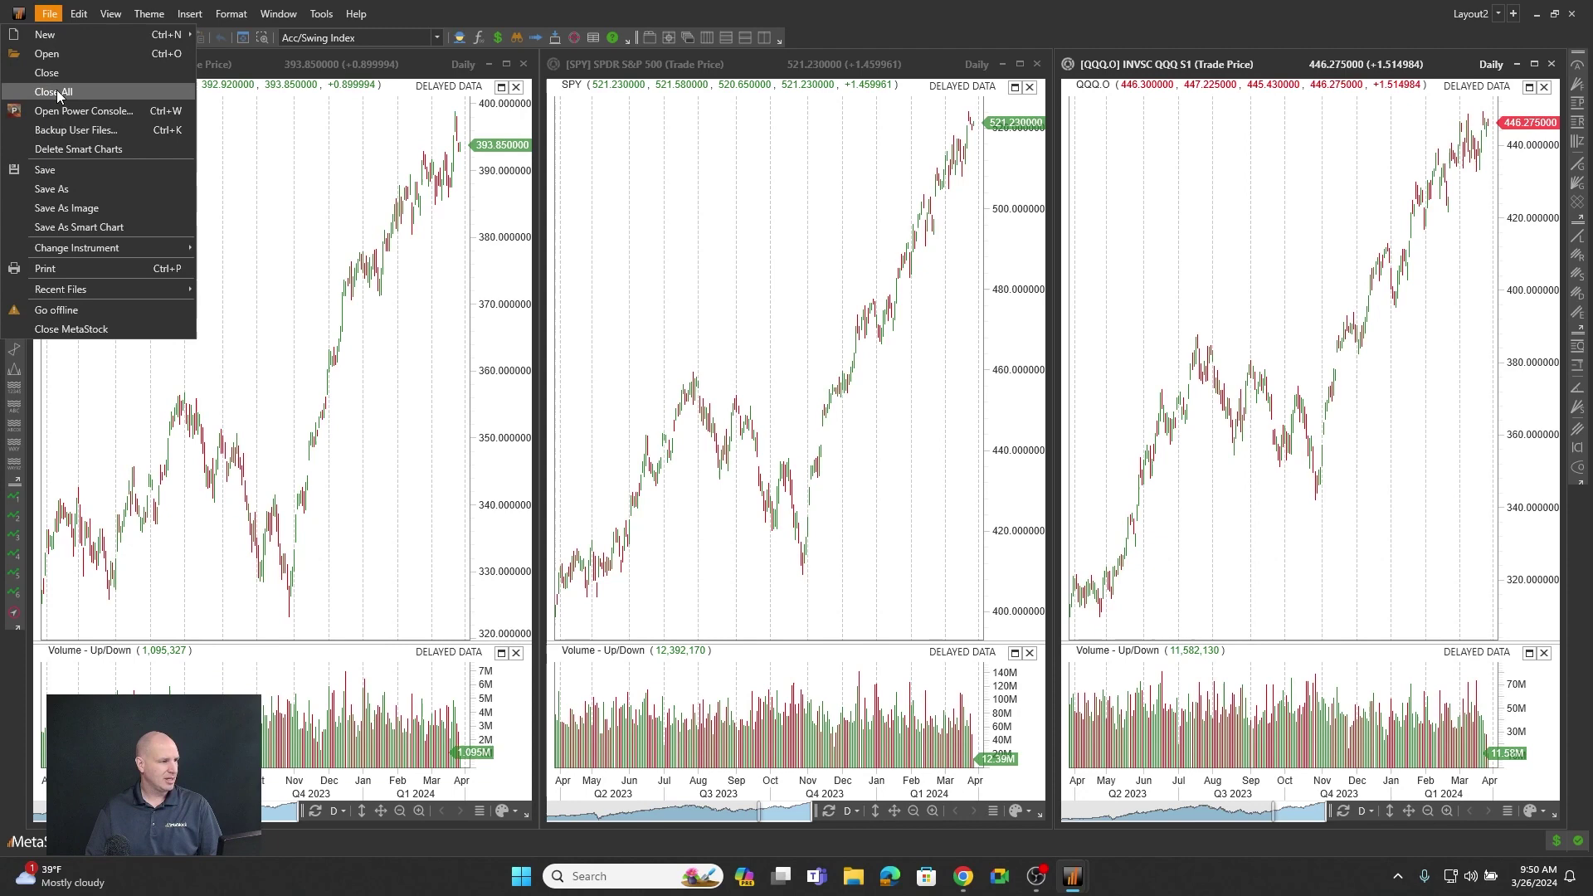
pyautogui.click(60, 188)
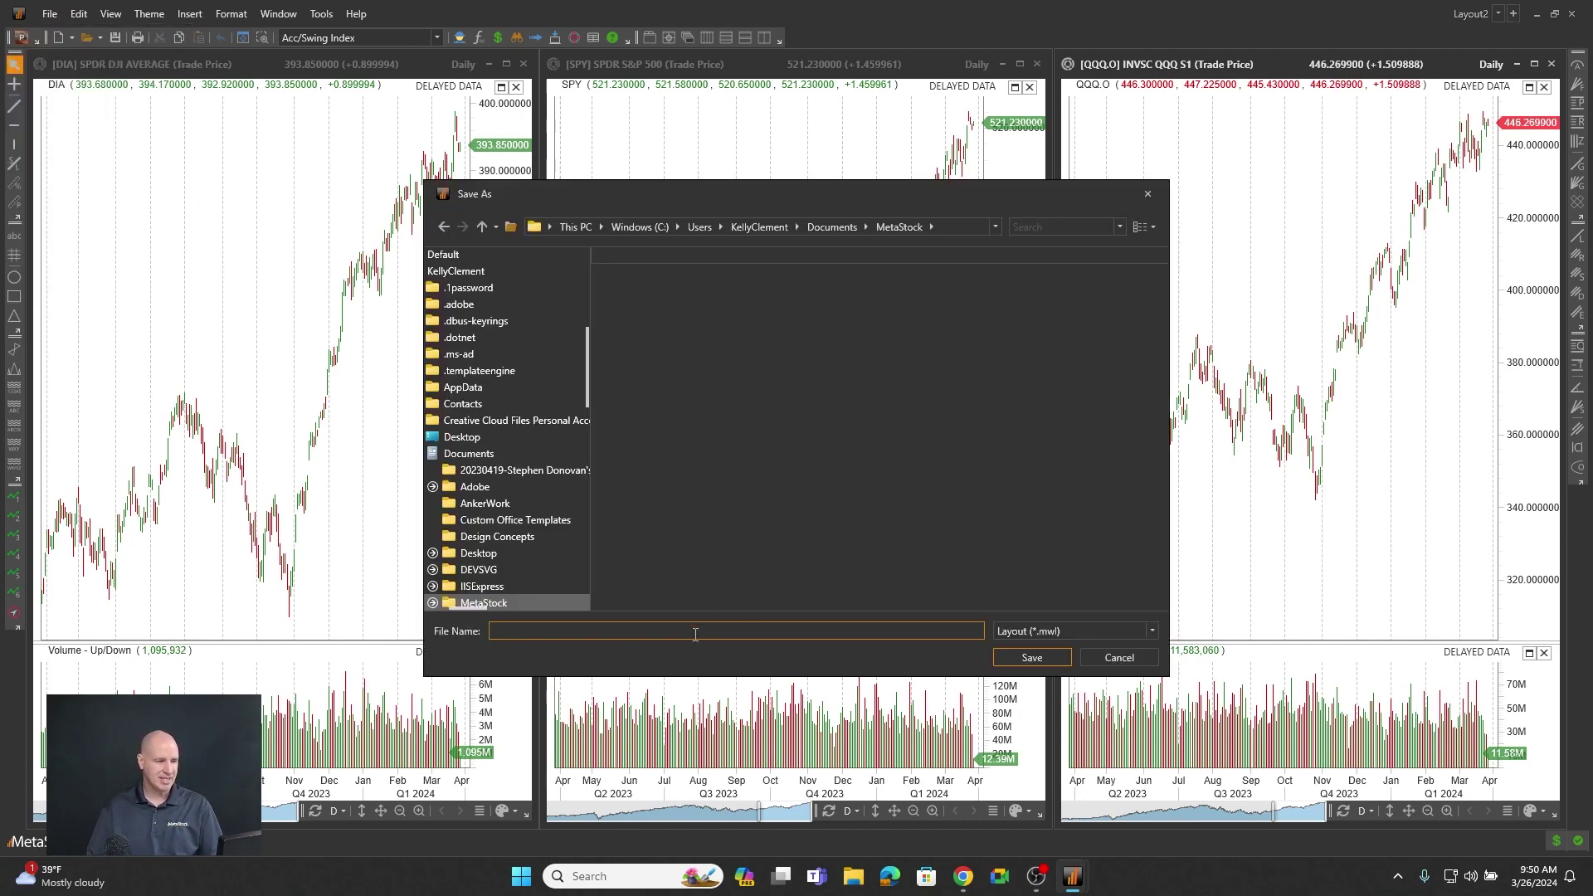
pyautogui.write('Seco')
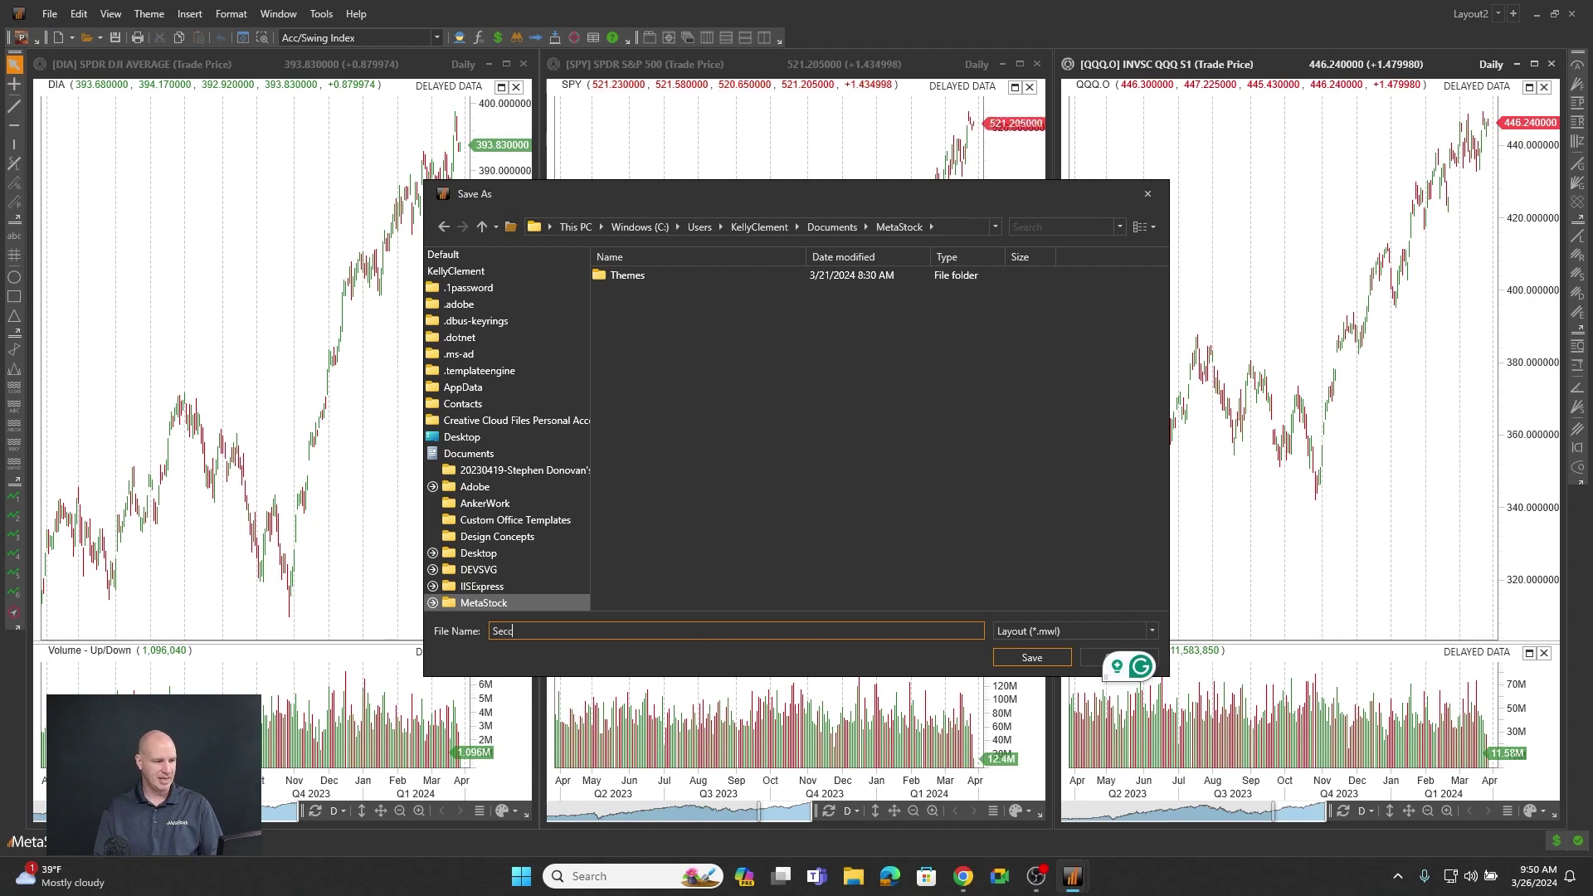
pyautogui.write('or')
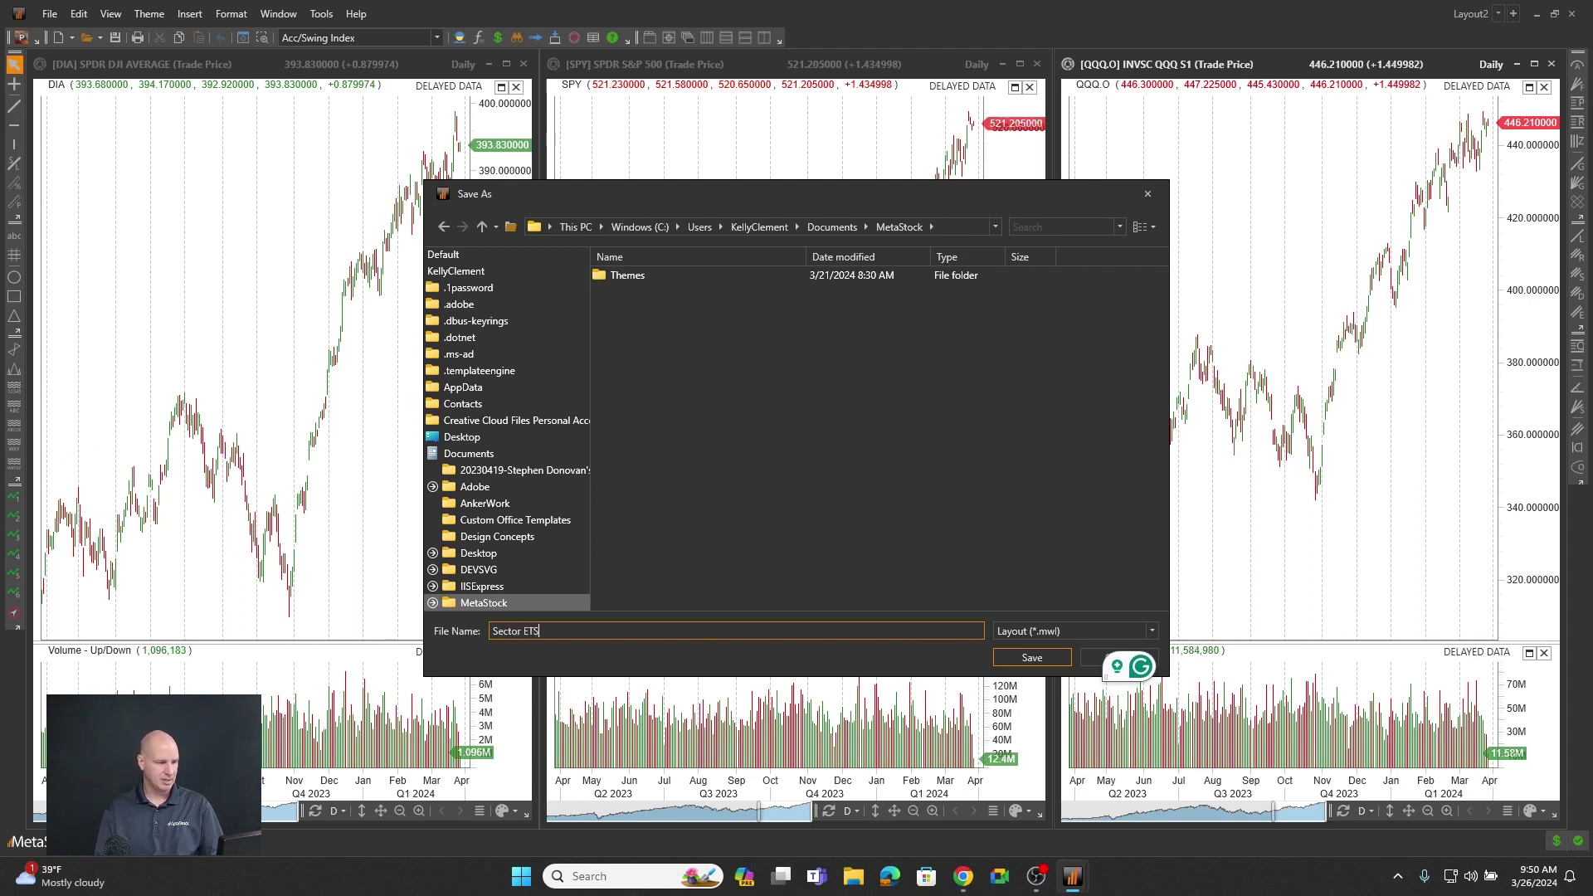
pyautogui.click(1033, 656)
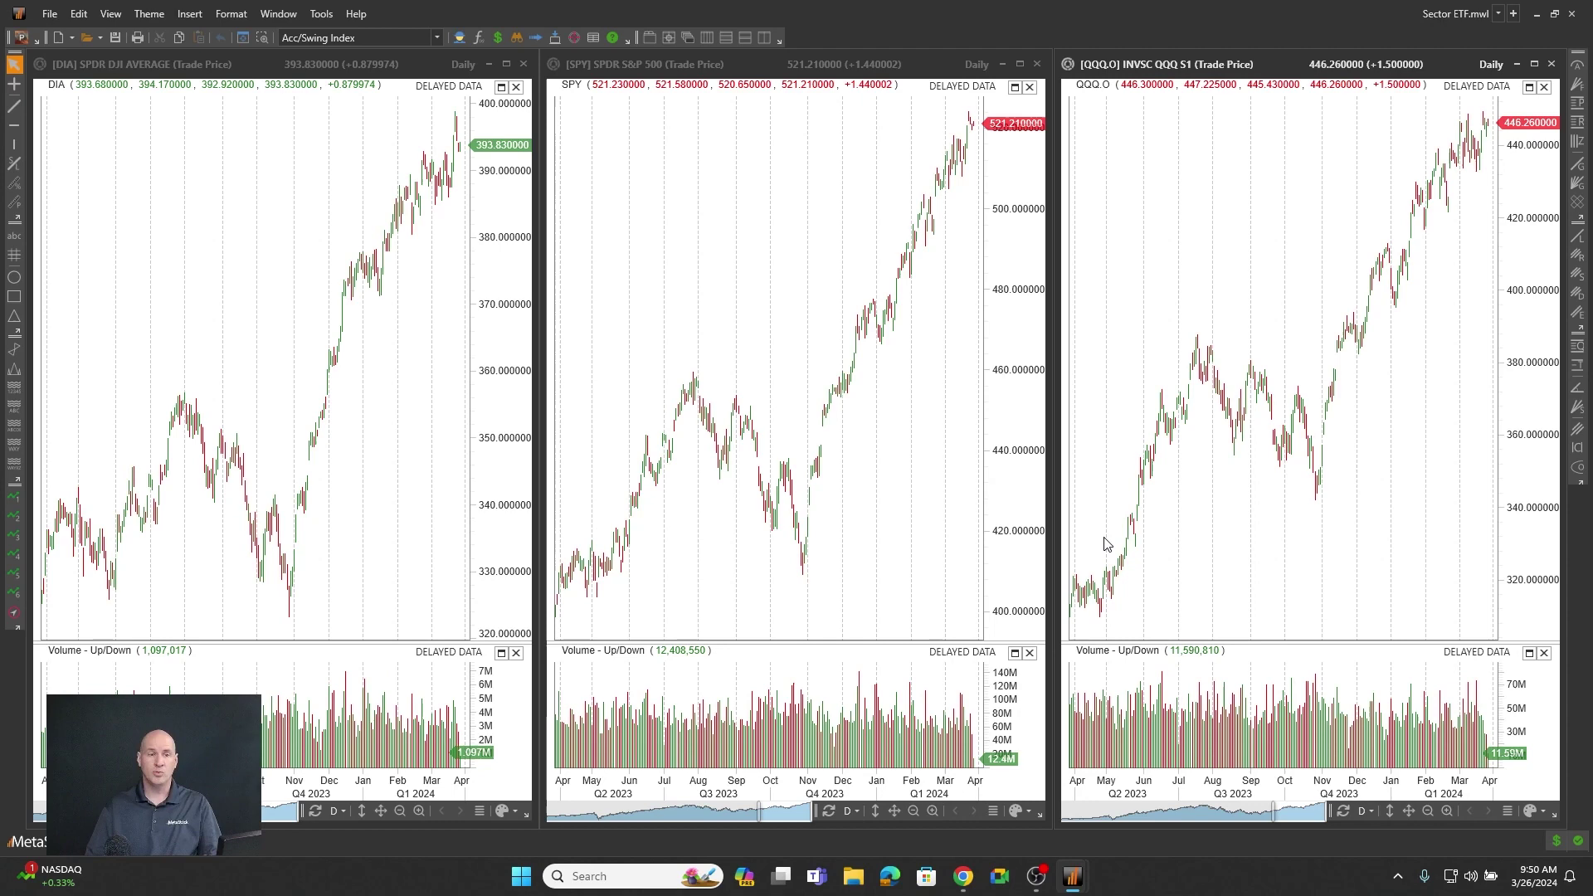
pyautogui.click(1572, 15)
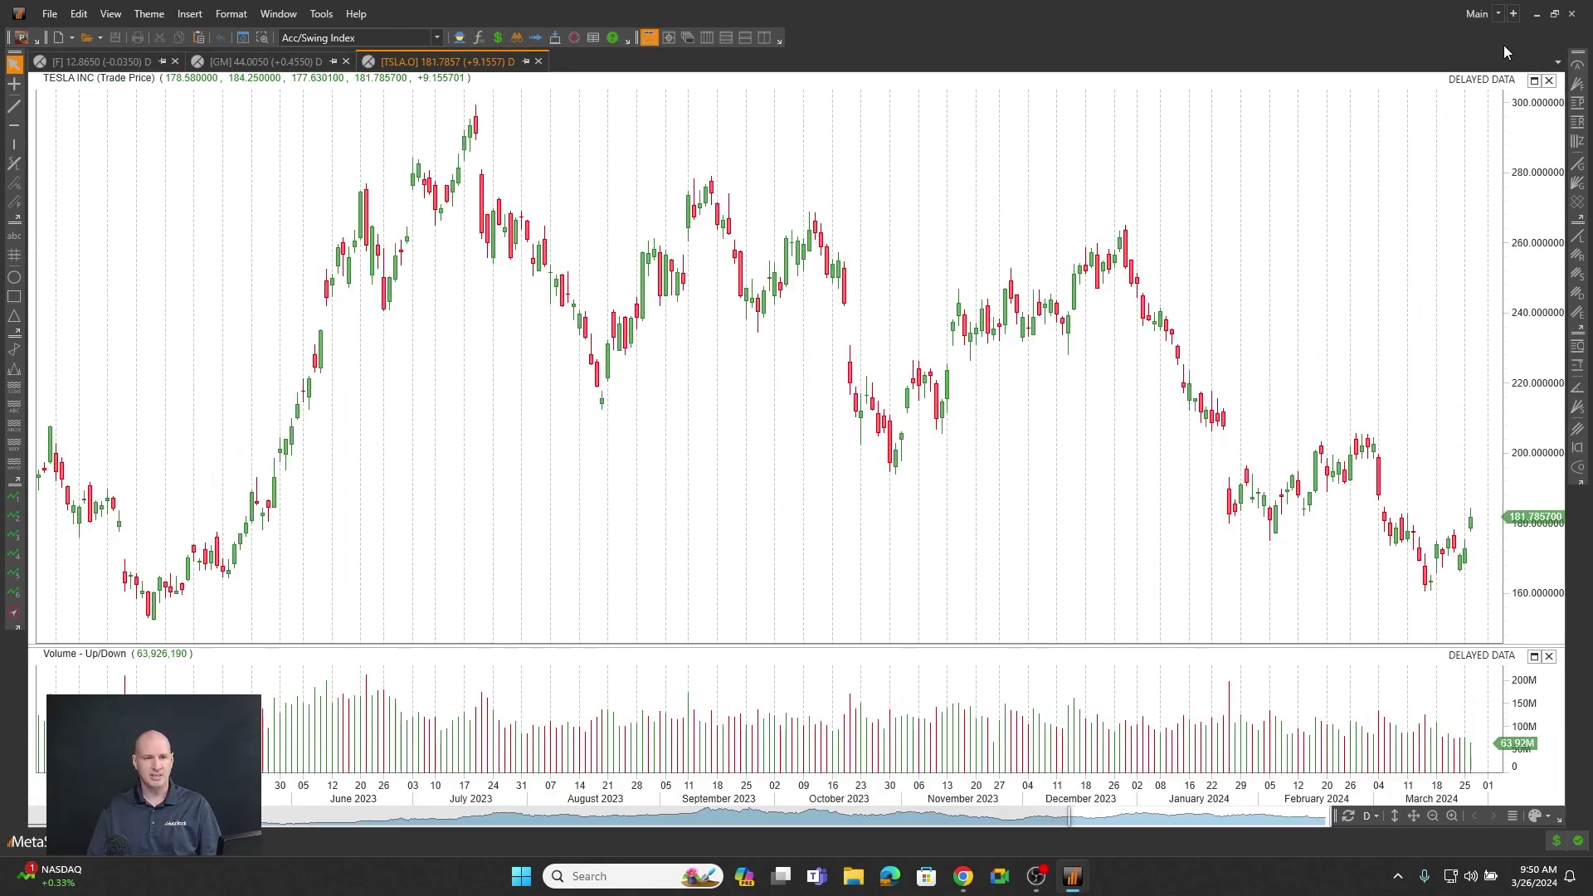
pyautogui.click(1498, 14)
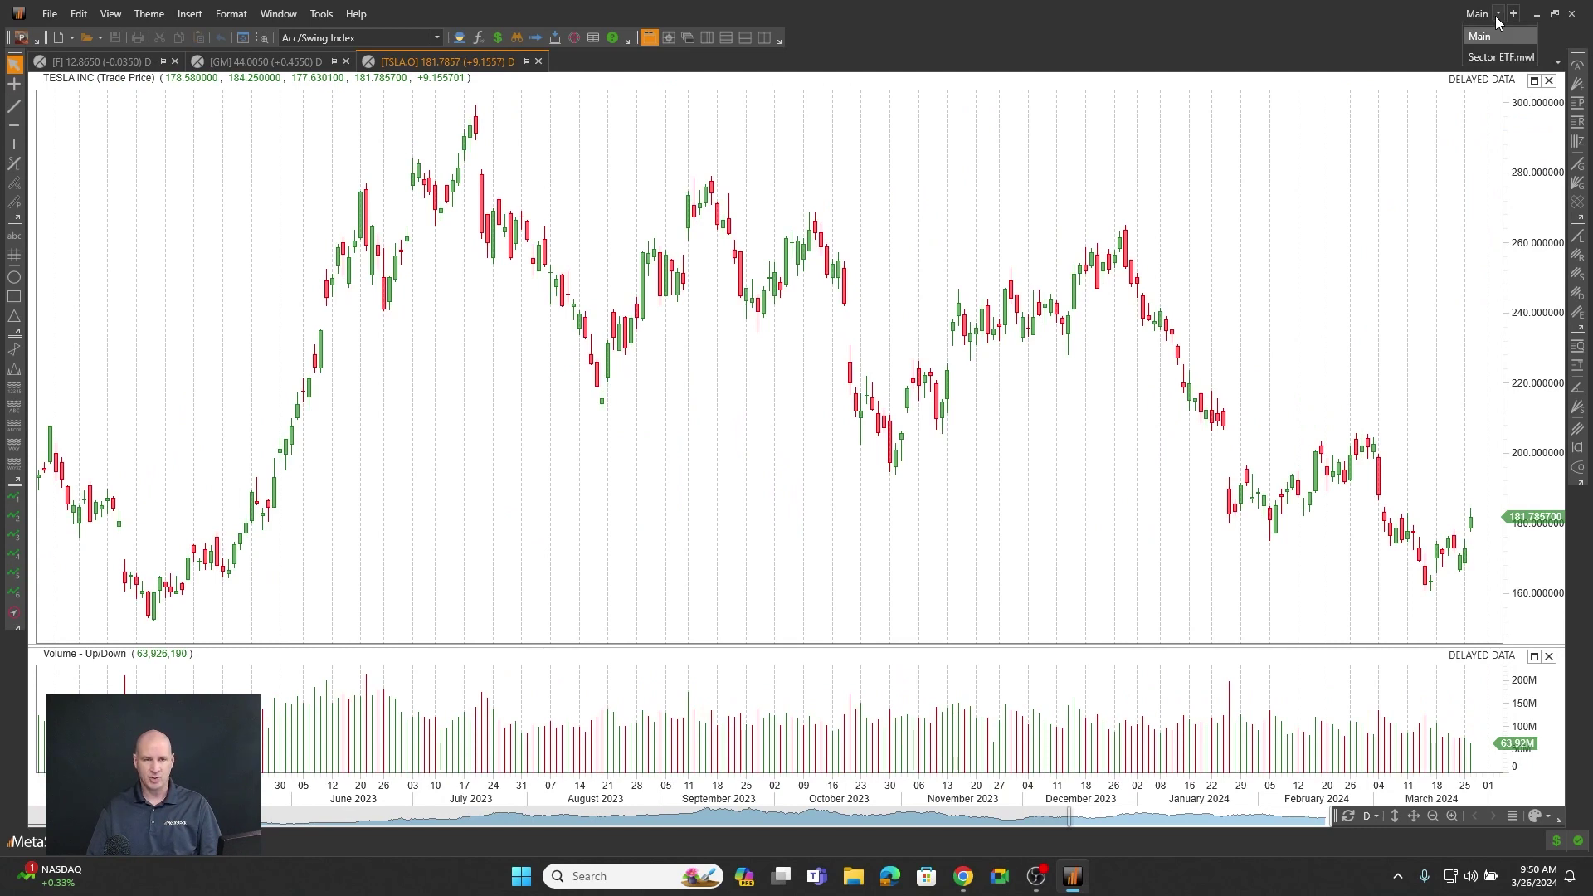
pyautogui.click(1494, 58)
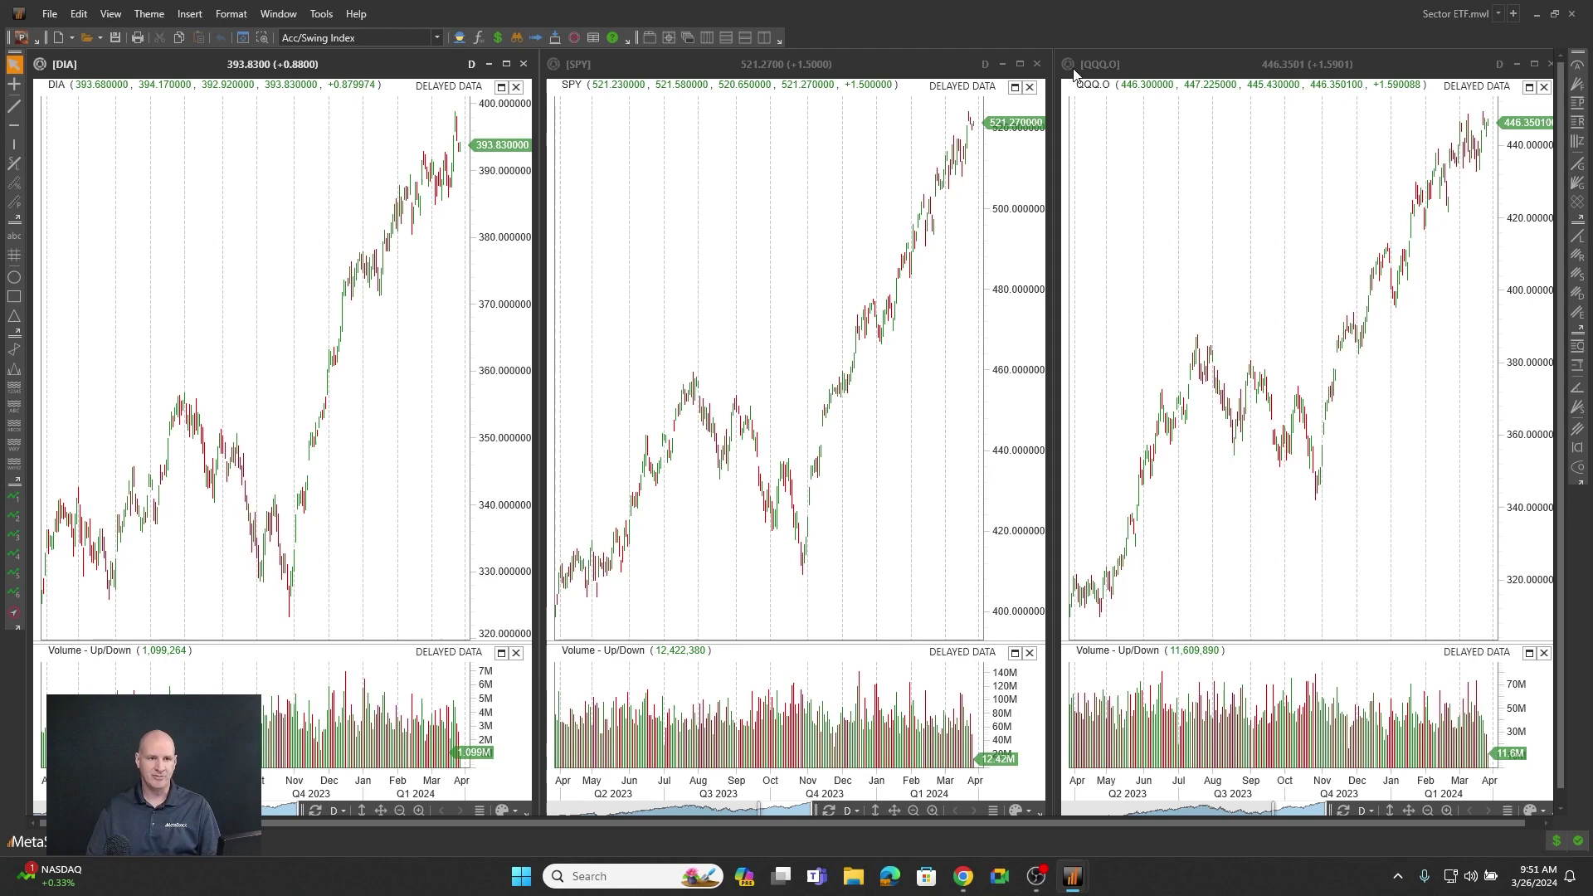
pyautogui.click(1494, 16)
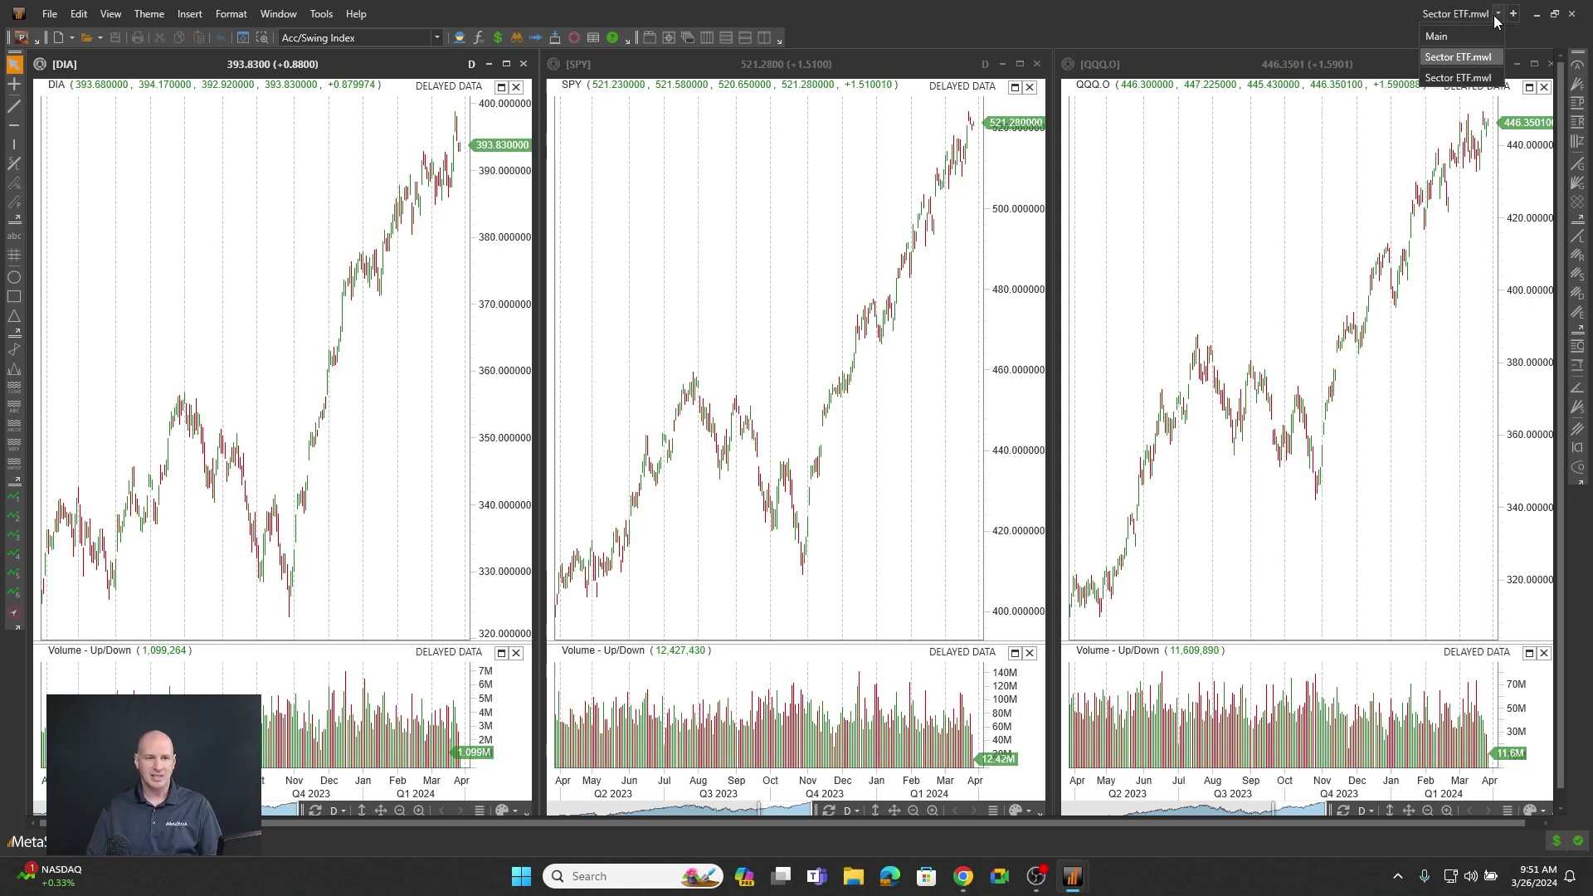
pyautogui.click(1470, 36)
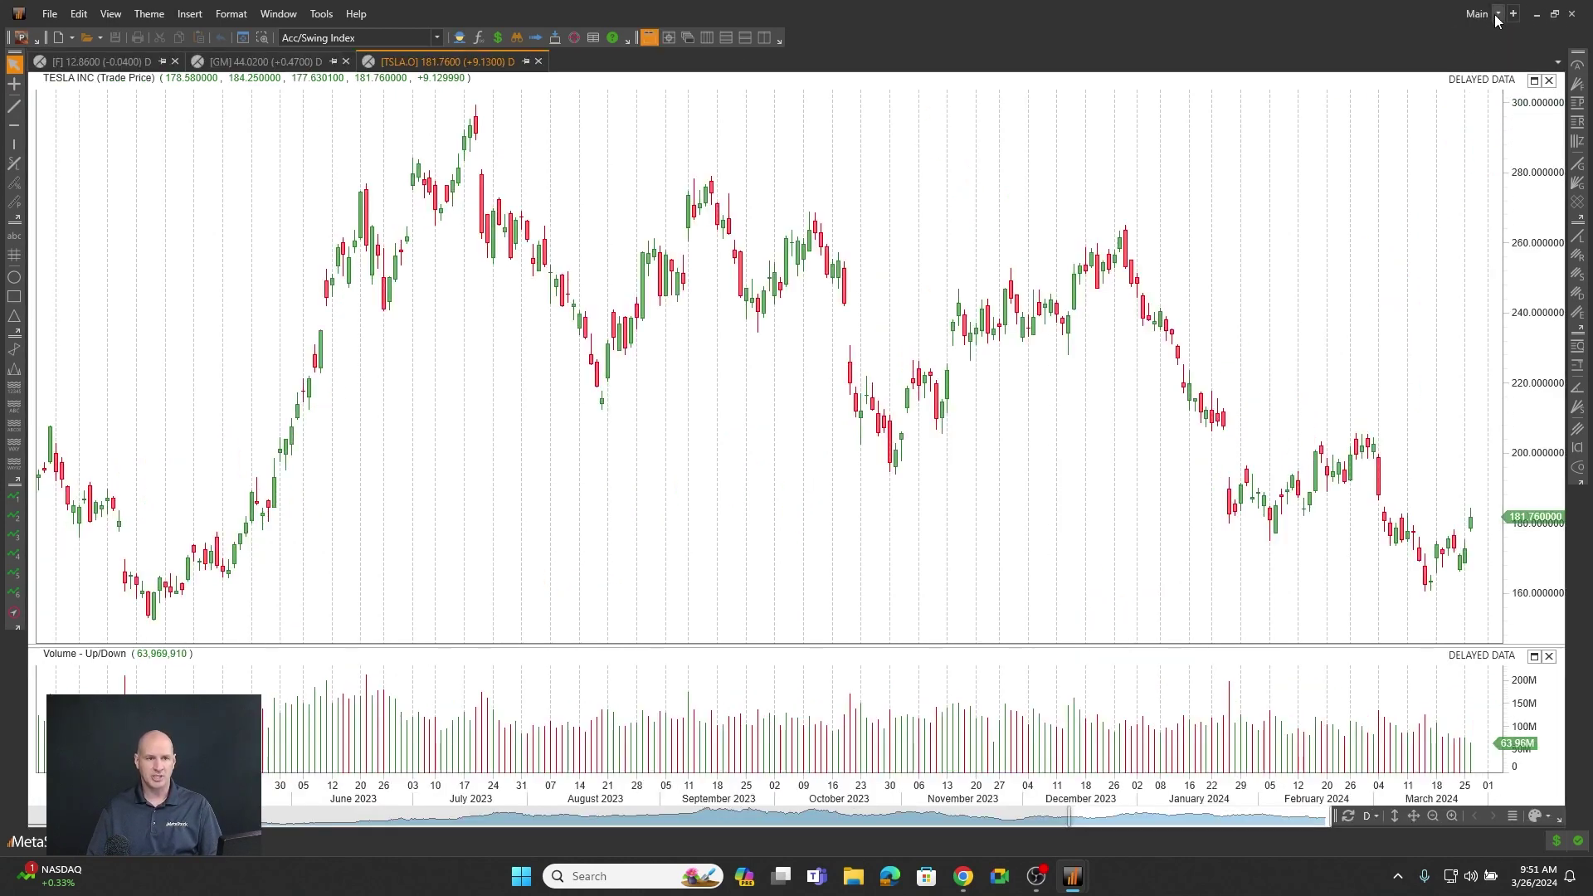
pyautogui.click(1497, 14)
pyautogui.click(1488, 57)
pyautogui.click(1497, 17)
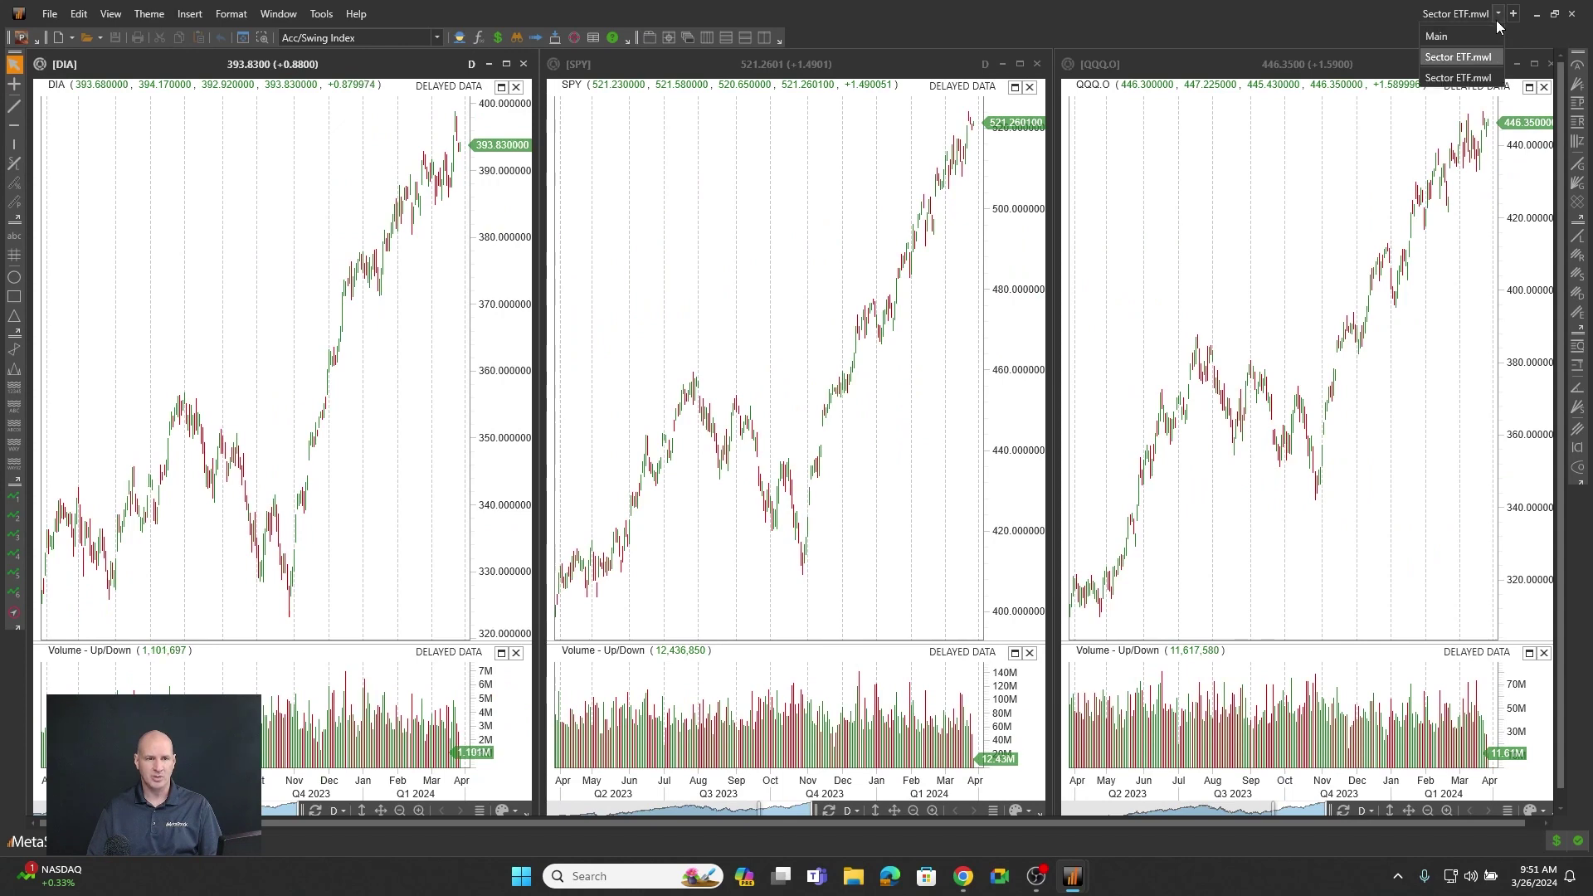
pyautogui.click(1482, 52)
pyautogui.click(1496, 15)
pyautogui.click(1480, 36)
pyautogui.click(1497, 15)
pyautogui.click(1494, 57)
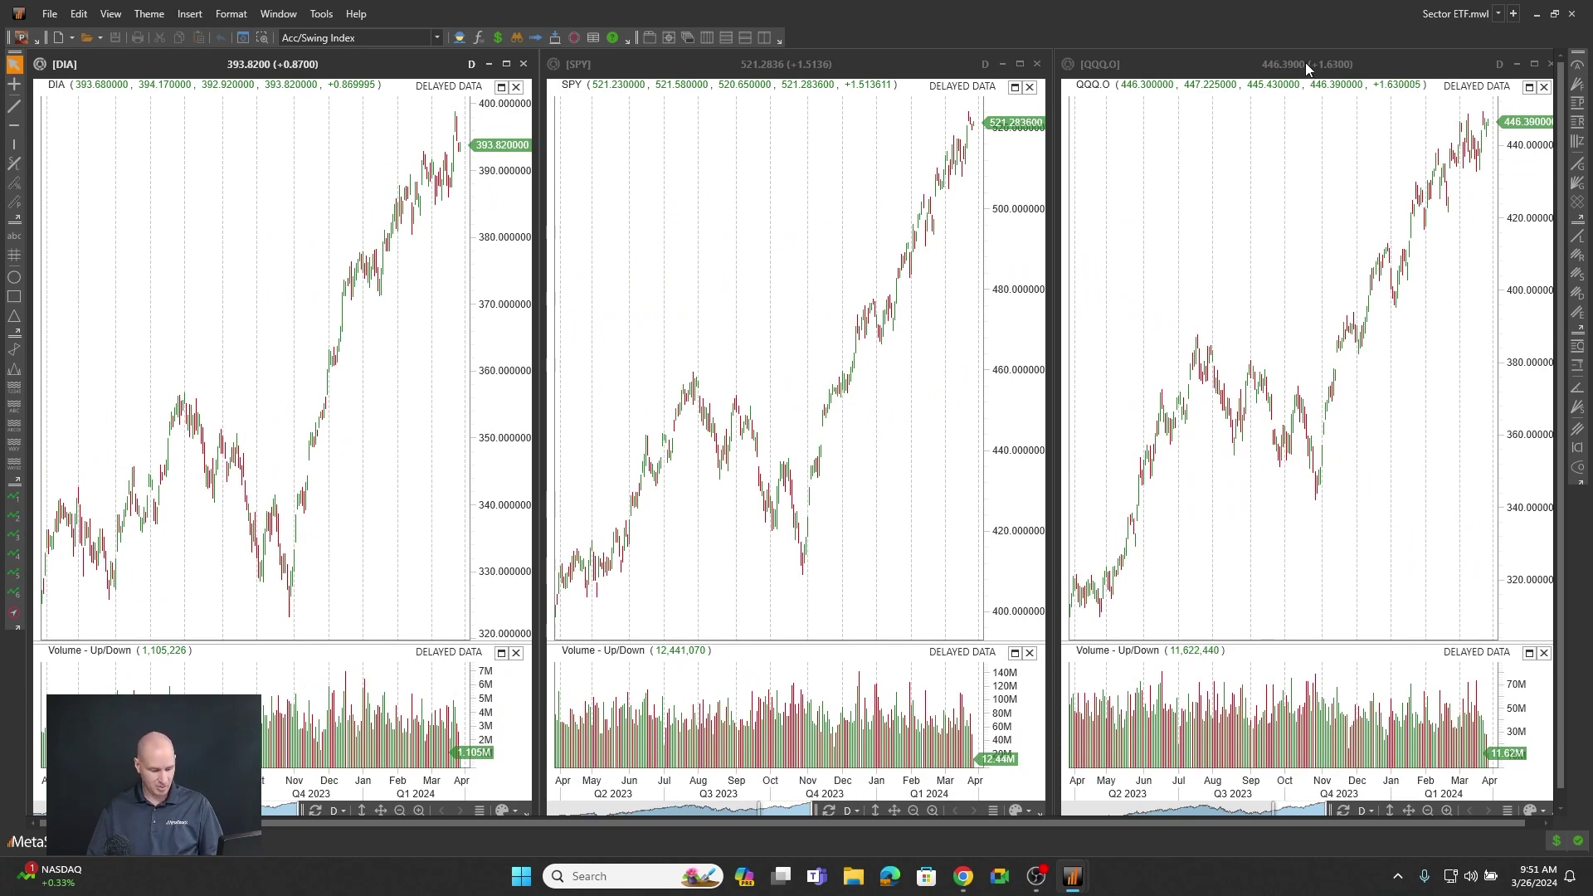
# - Make QQQ.O the active chart, then bring the Main window with the Tesla chart forward
pyautogui.hotkey('ctrl', 'Tab')
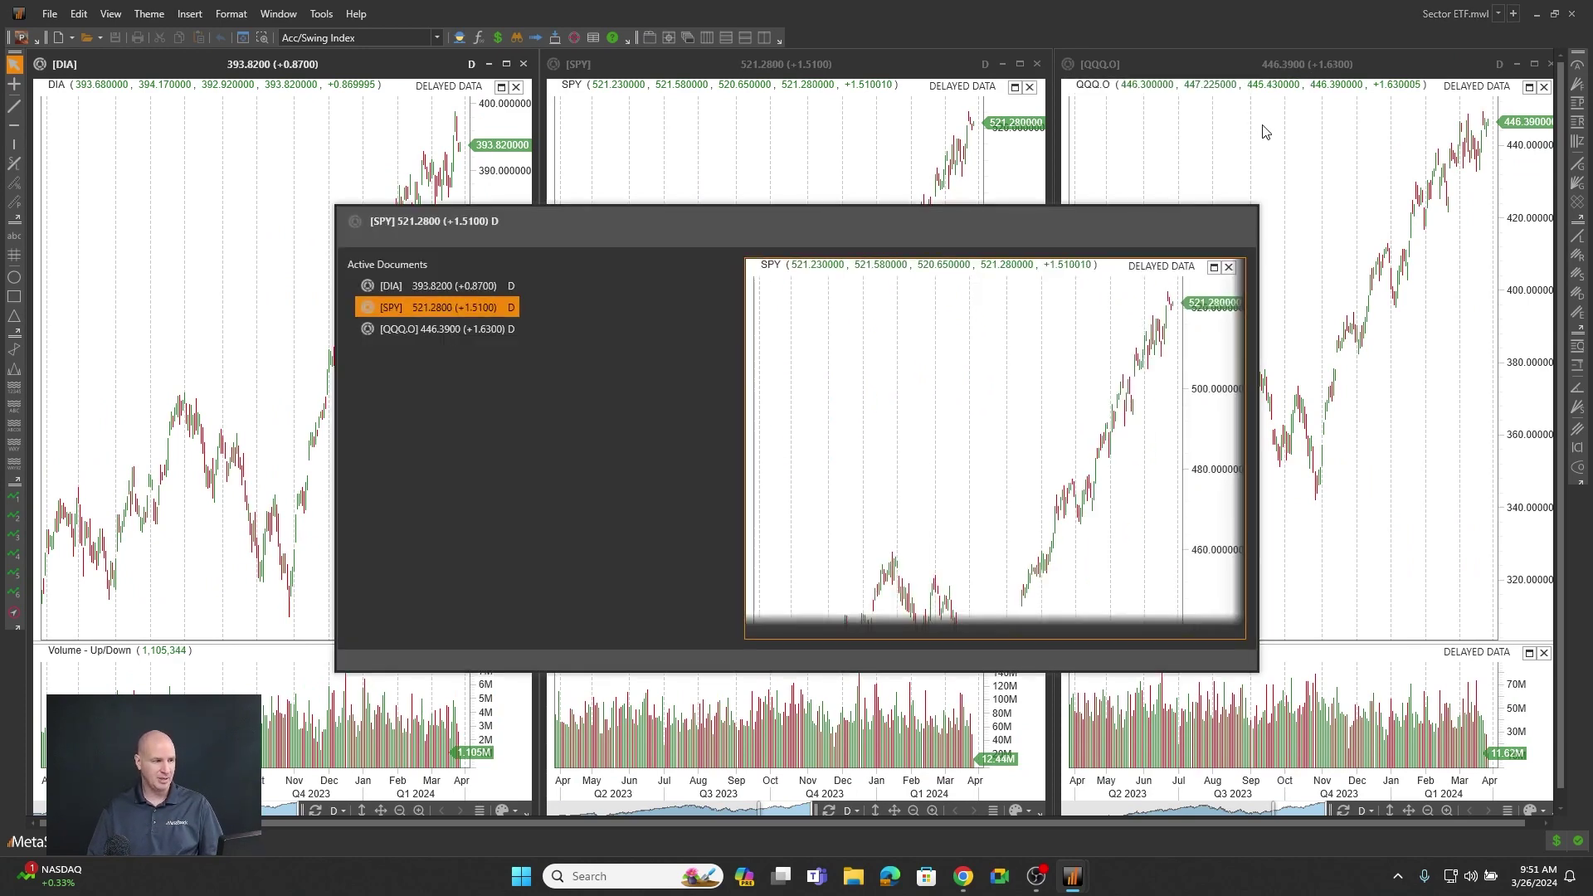
pyautogui.hotkey('ctrl', 'Tab')
pyautogui.hotkey('alt', 'Tab')
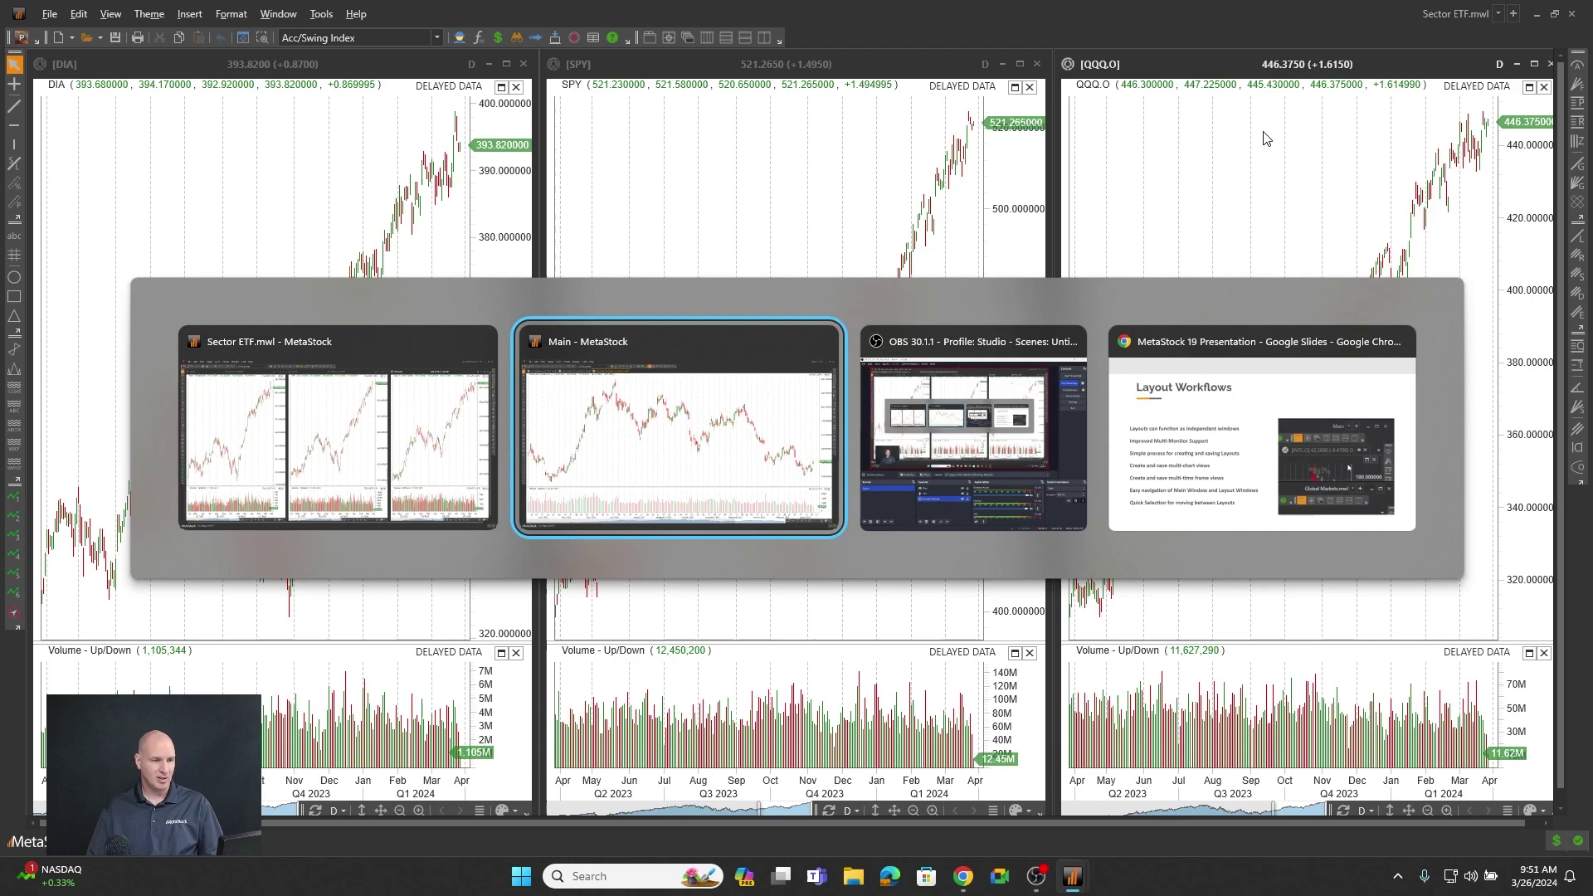
pyautogui.hotkey('alt', 'Tab')
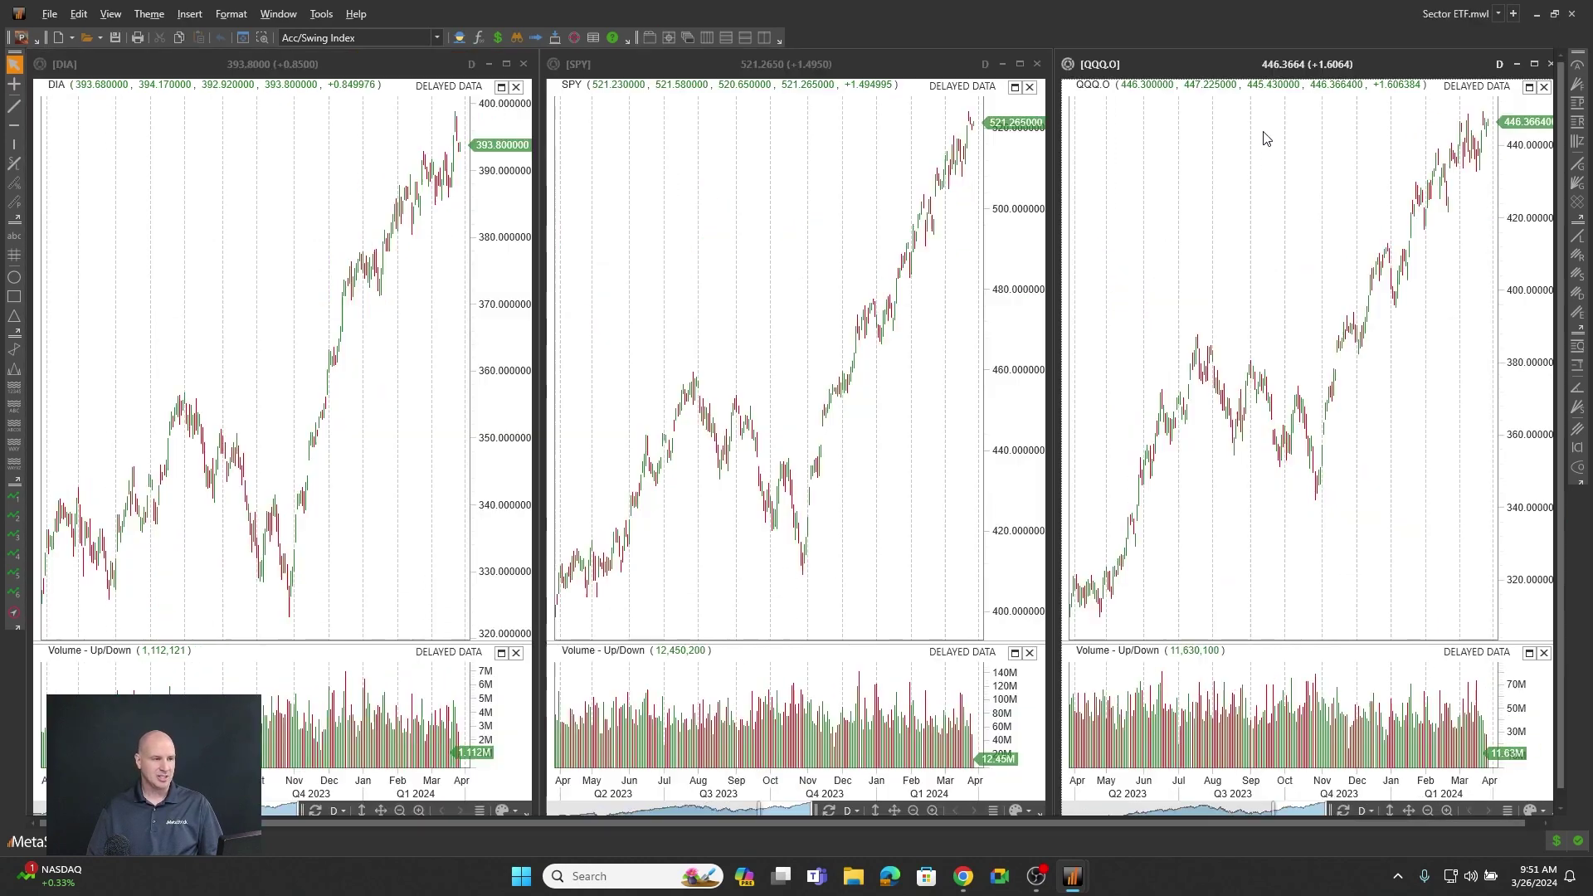
pyautogui.hotkey('alt', 'Tab')
pyautogui.hotkey('alt', 'Tab')
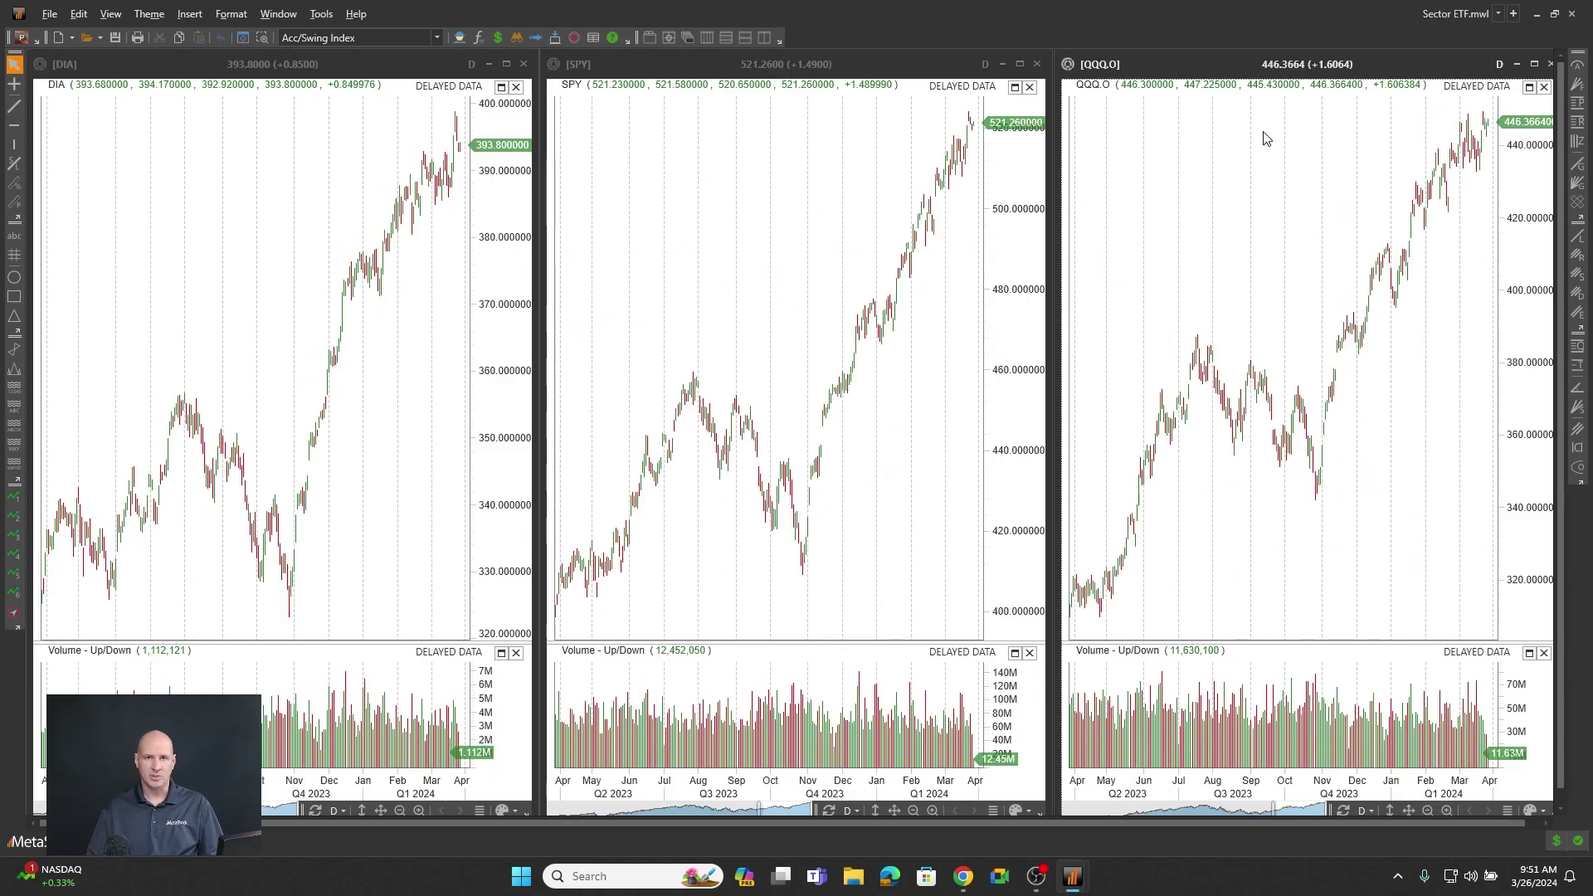
pyautogui.hotkey('alt', 'Tab')
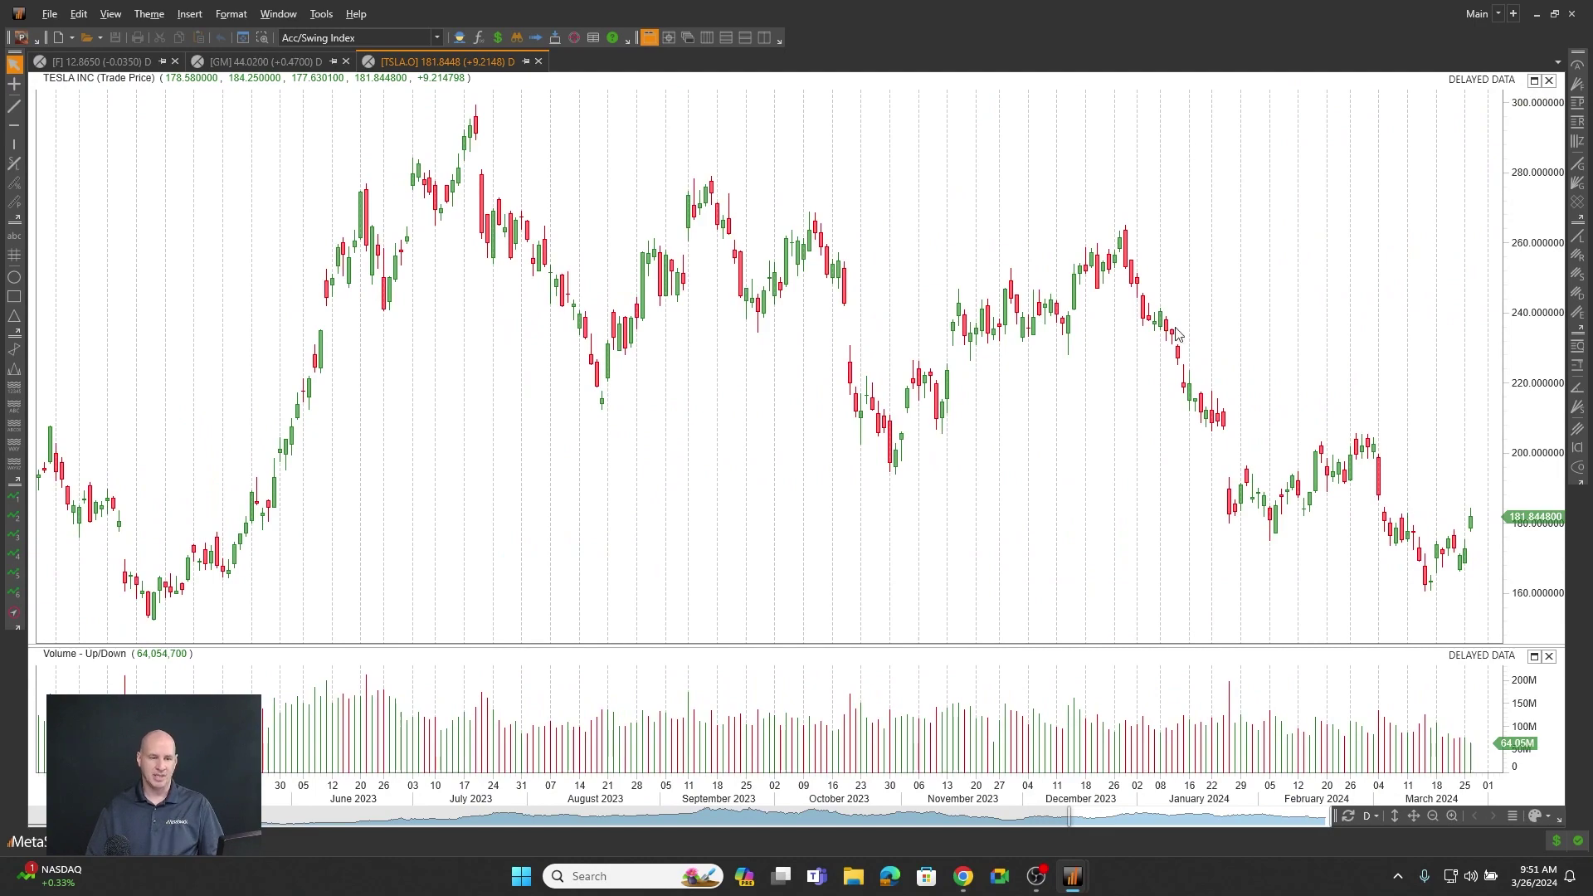
pyautogui.moveTo(1074, 873)
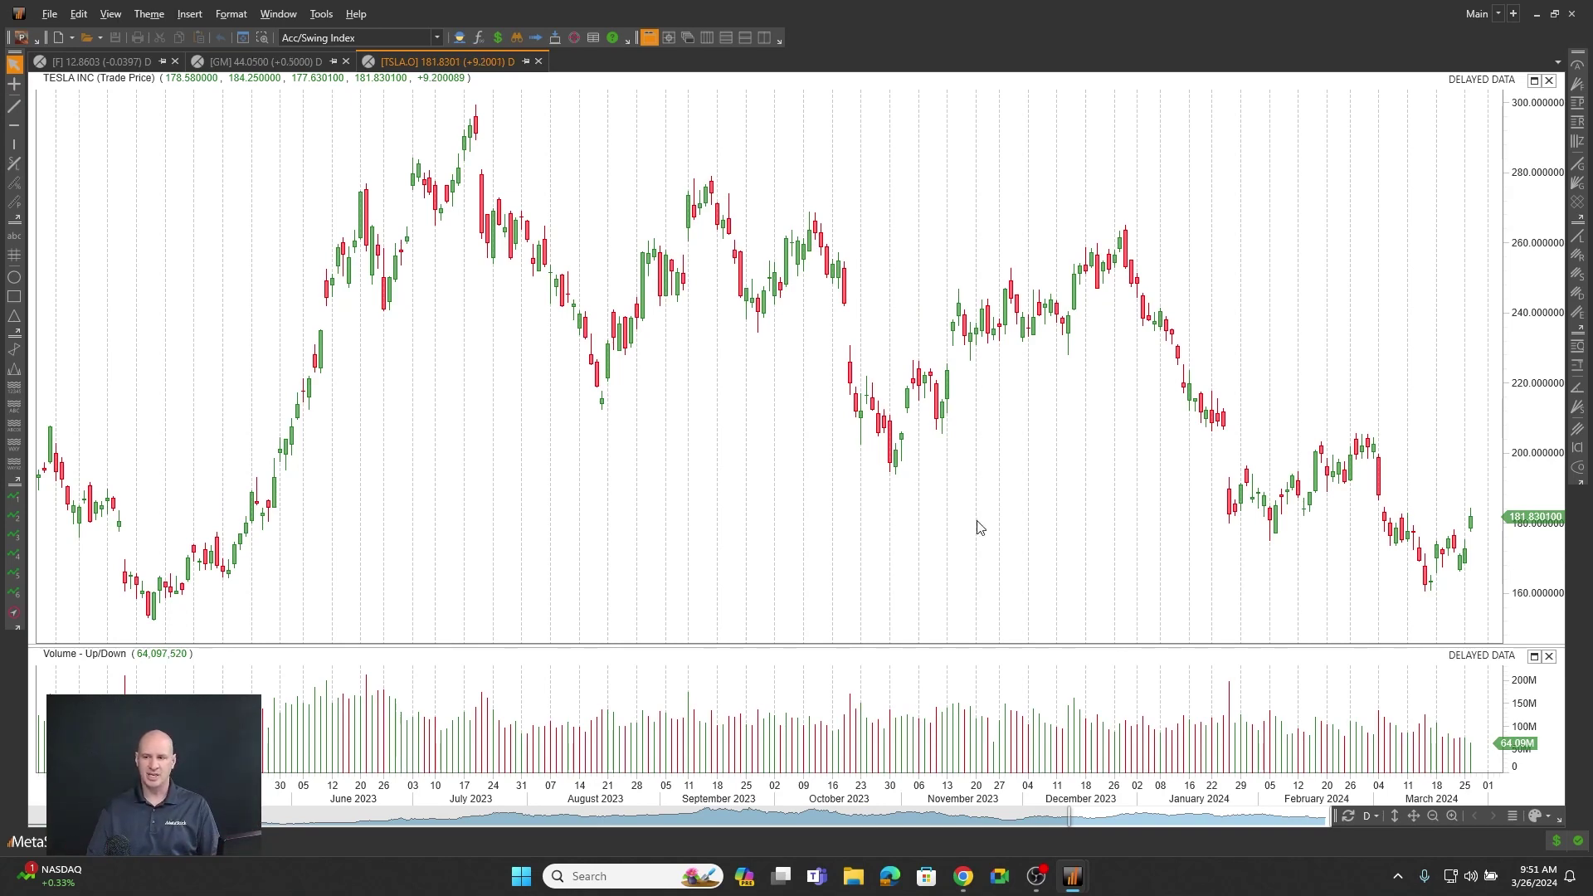
# - Create a new layout, Layout3, maximize it, and bring up the Power Console
pyautogui.click(50, 15)
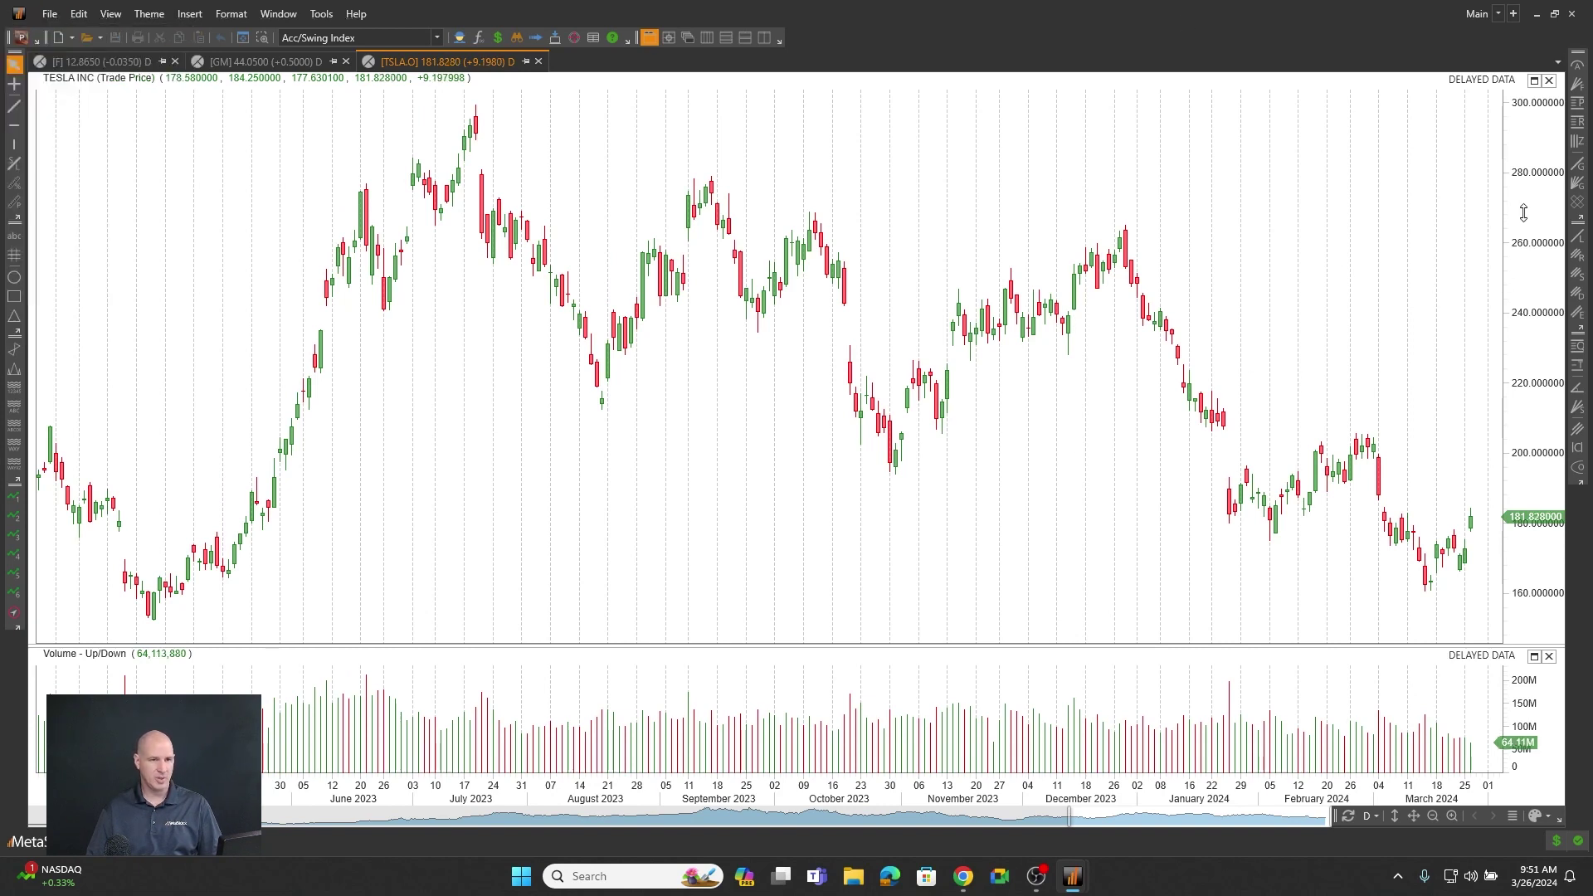
pyautogui.click(1233, 299)
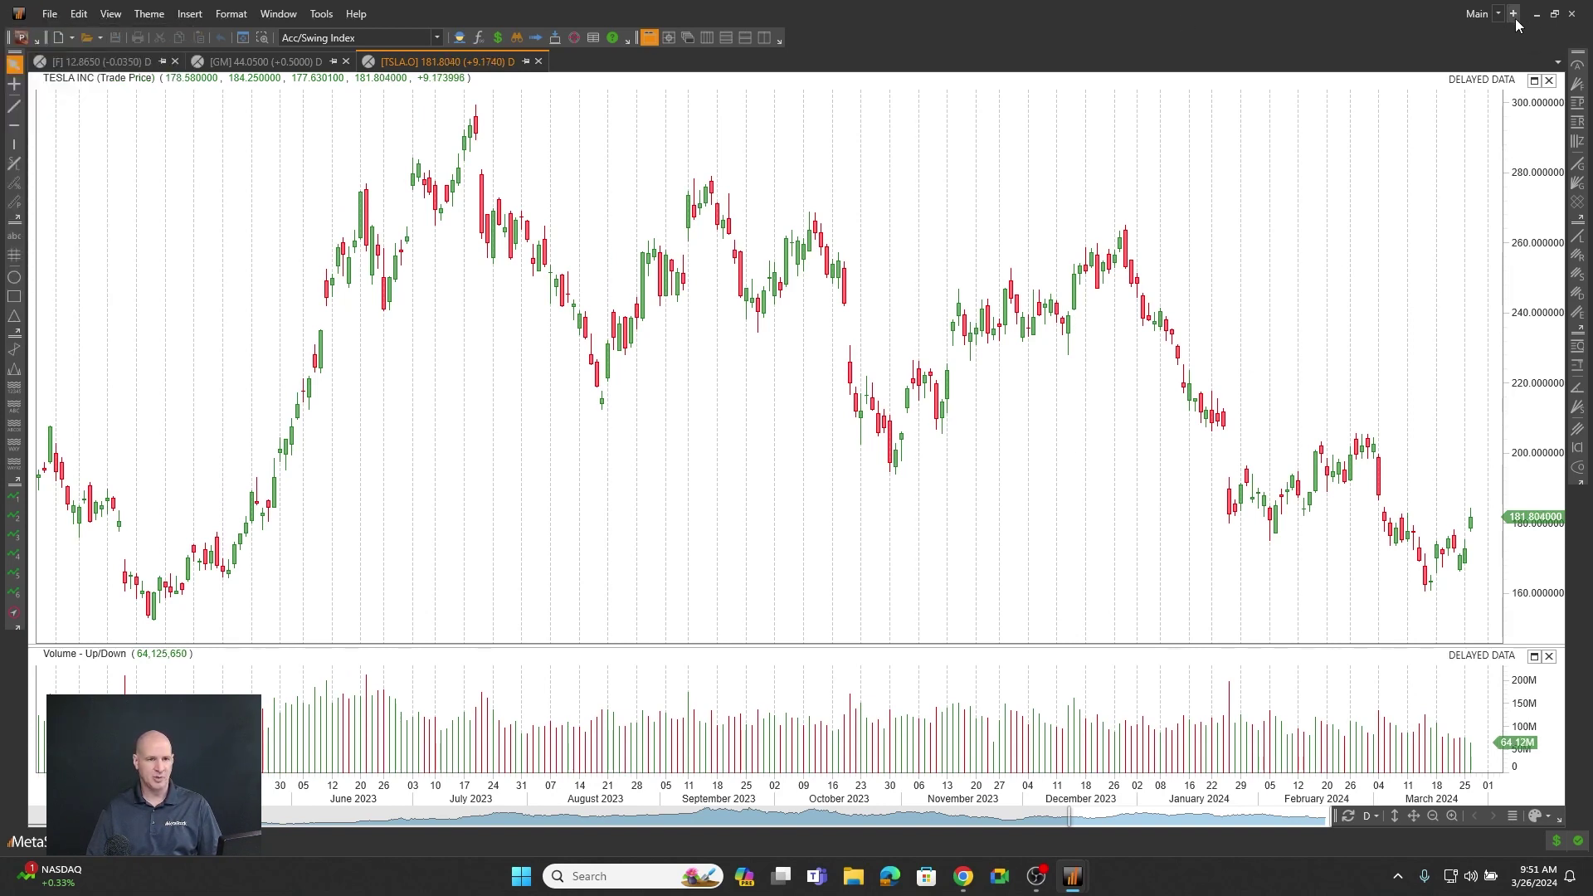
pyautogui.click(1514, 18)
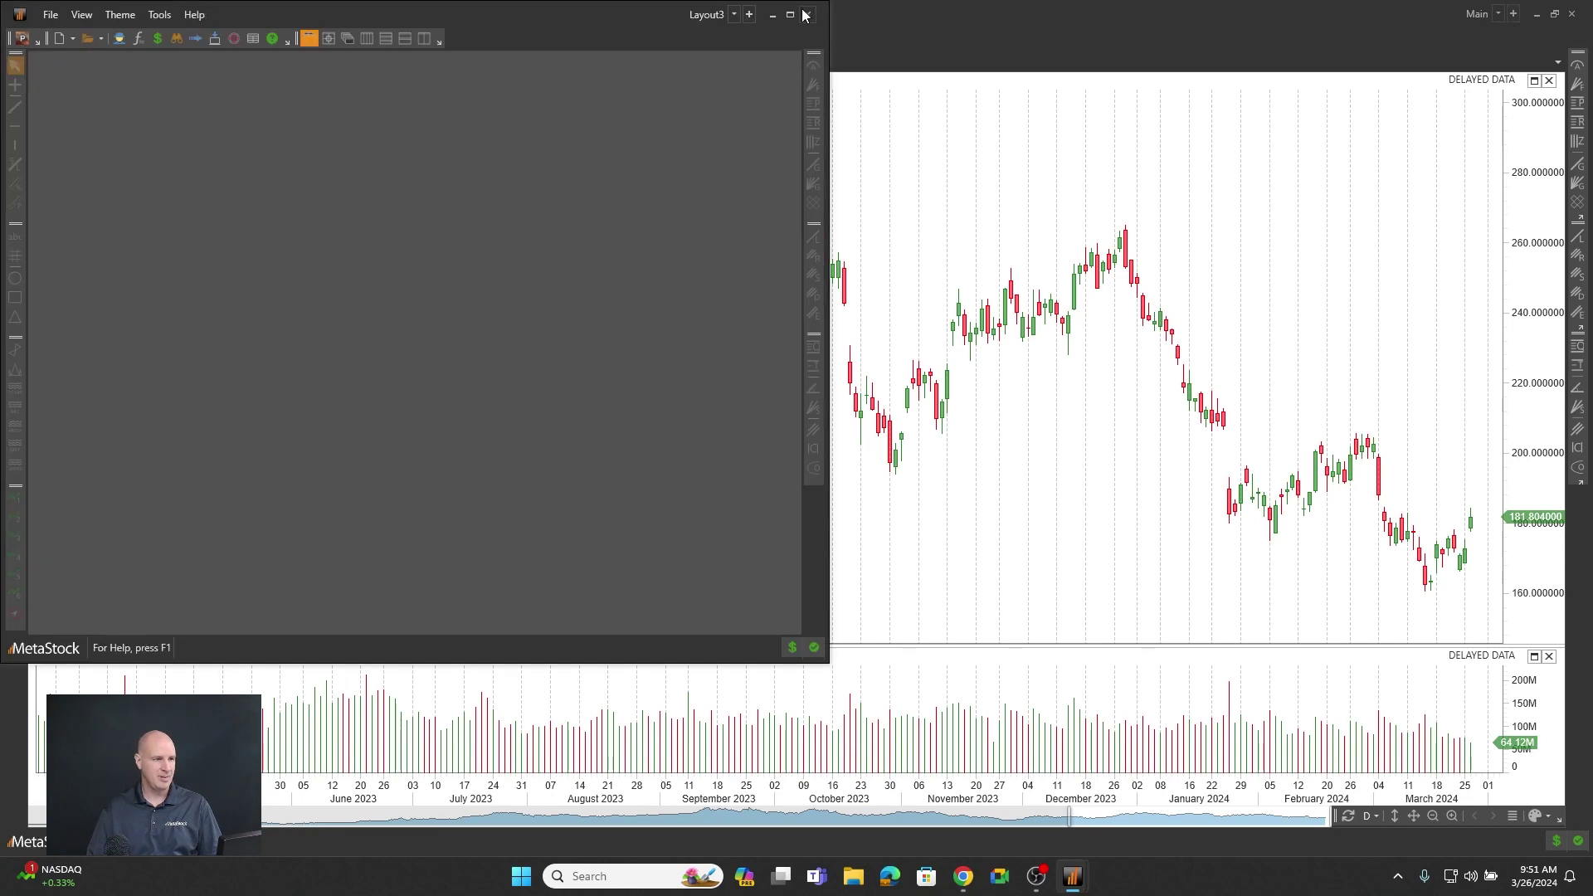
pyautogui.click(789, 14)
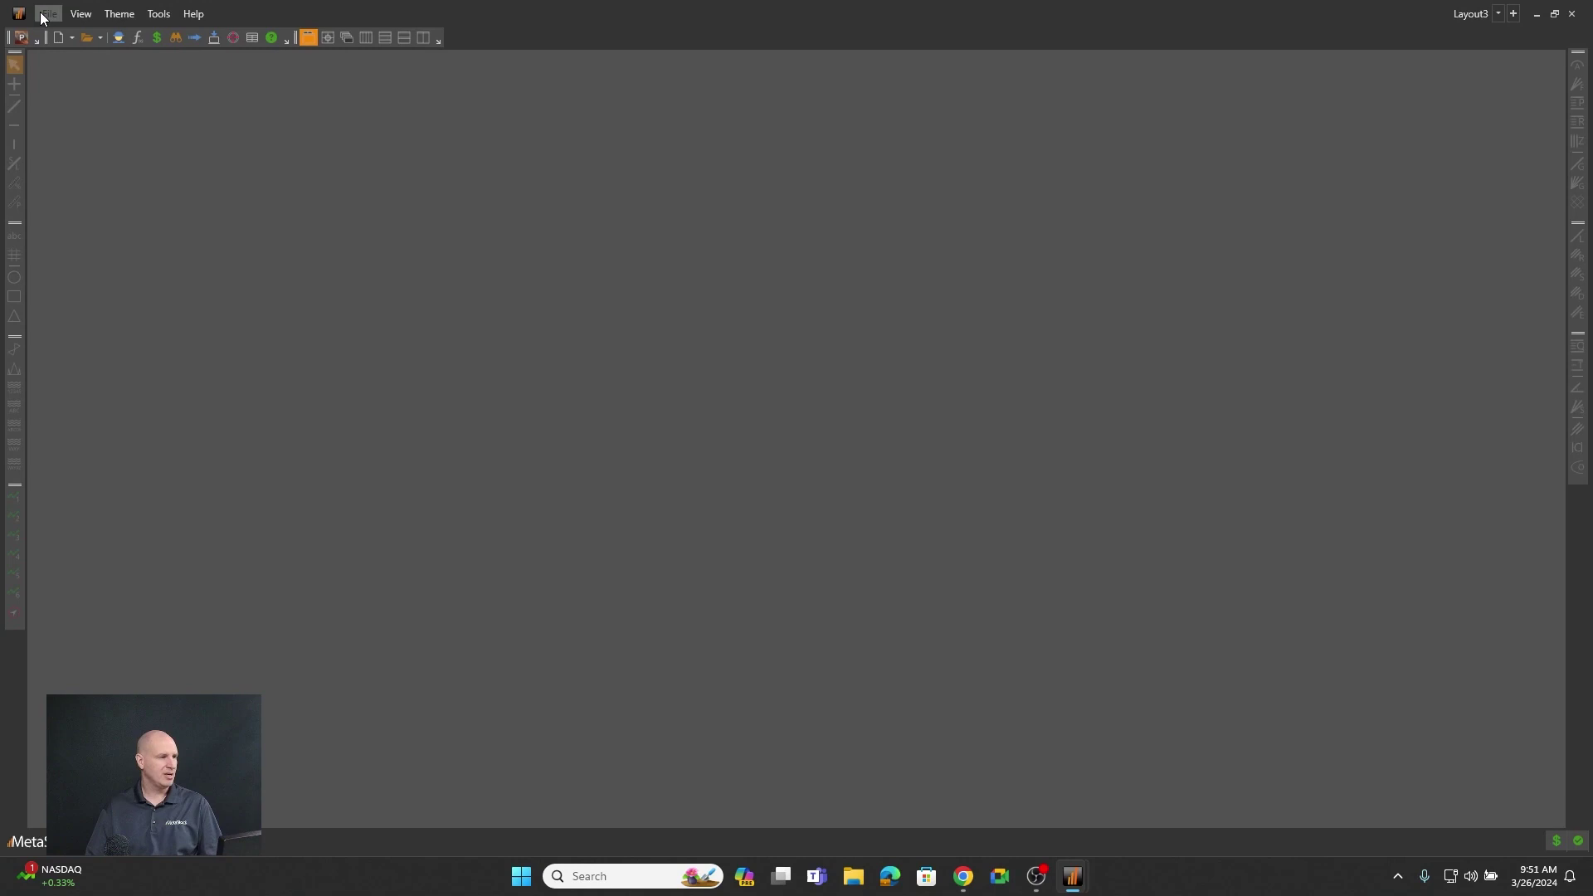
pyautogui.click(26, 37)
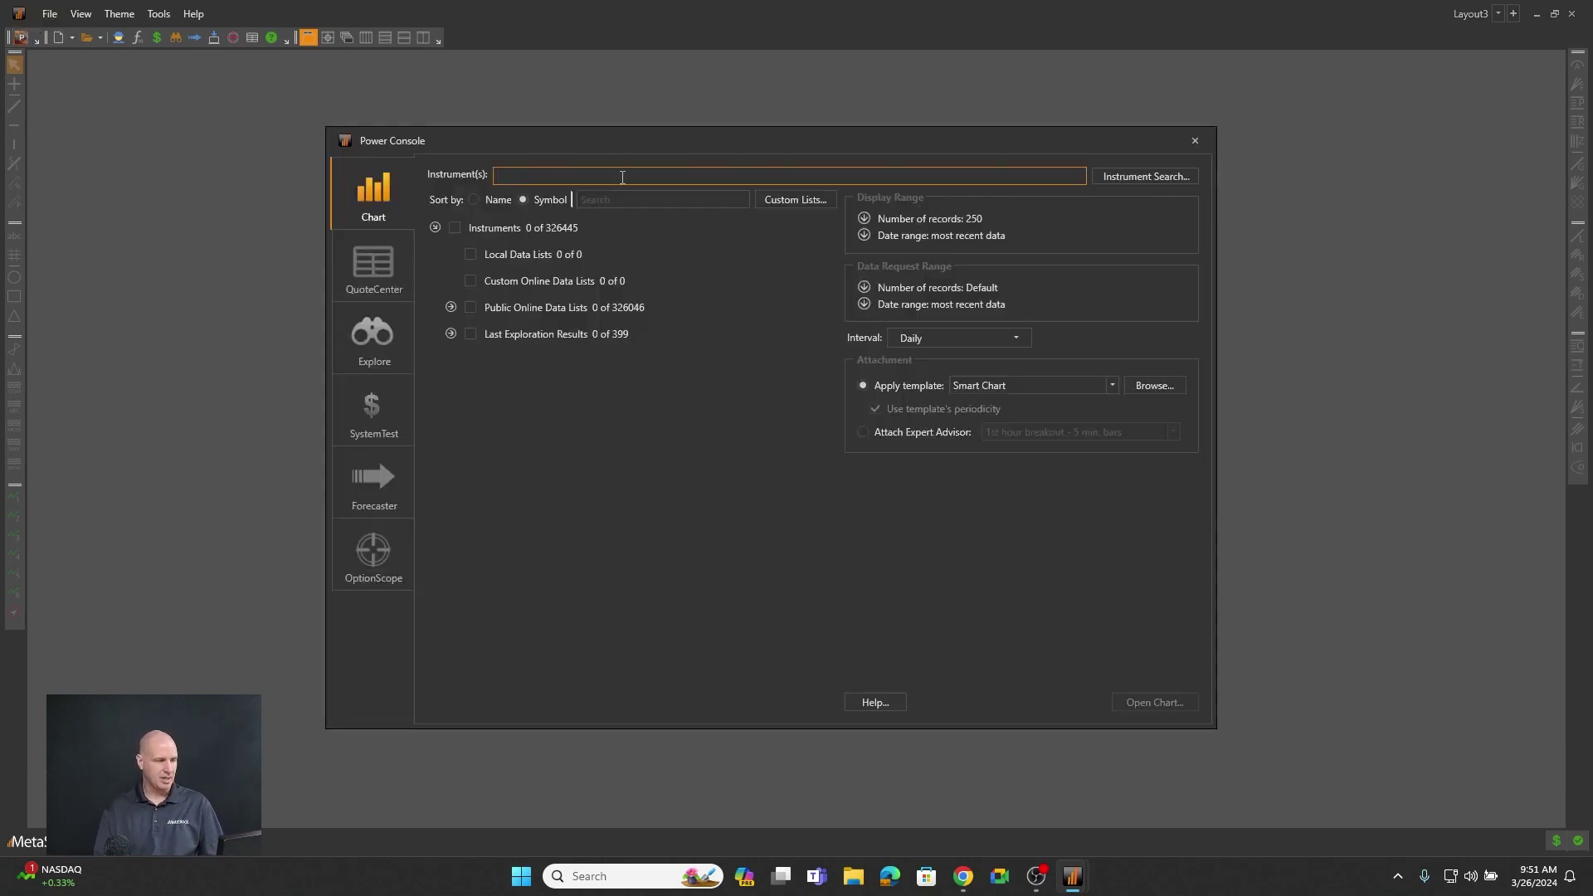
# - Open a DIA daily chart and duplicate it twice as Chart1 and Chart2 with Window > New Window
pyautogui.write('SPY')
pyautogui.press('Return')
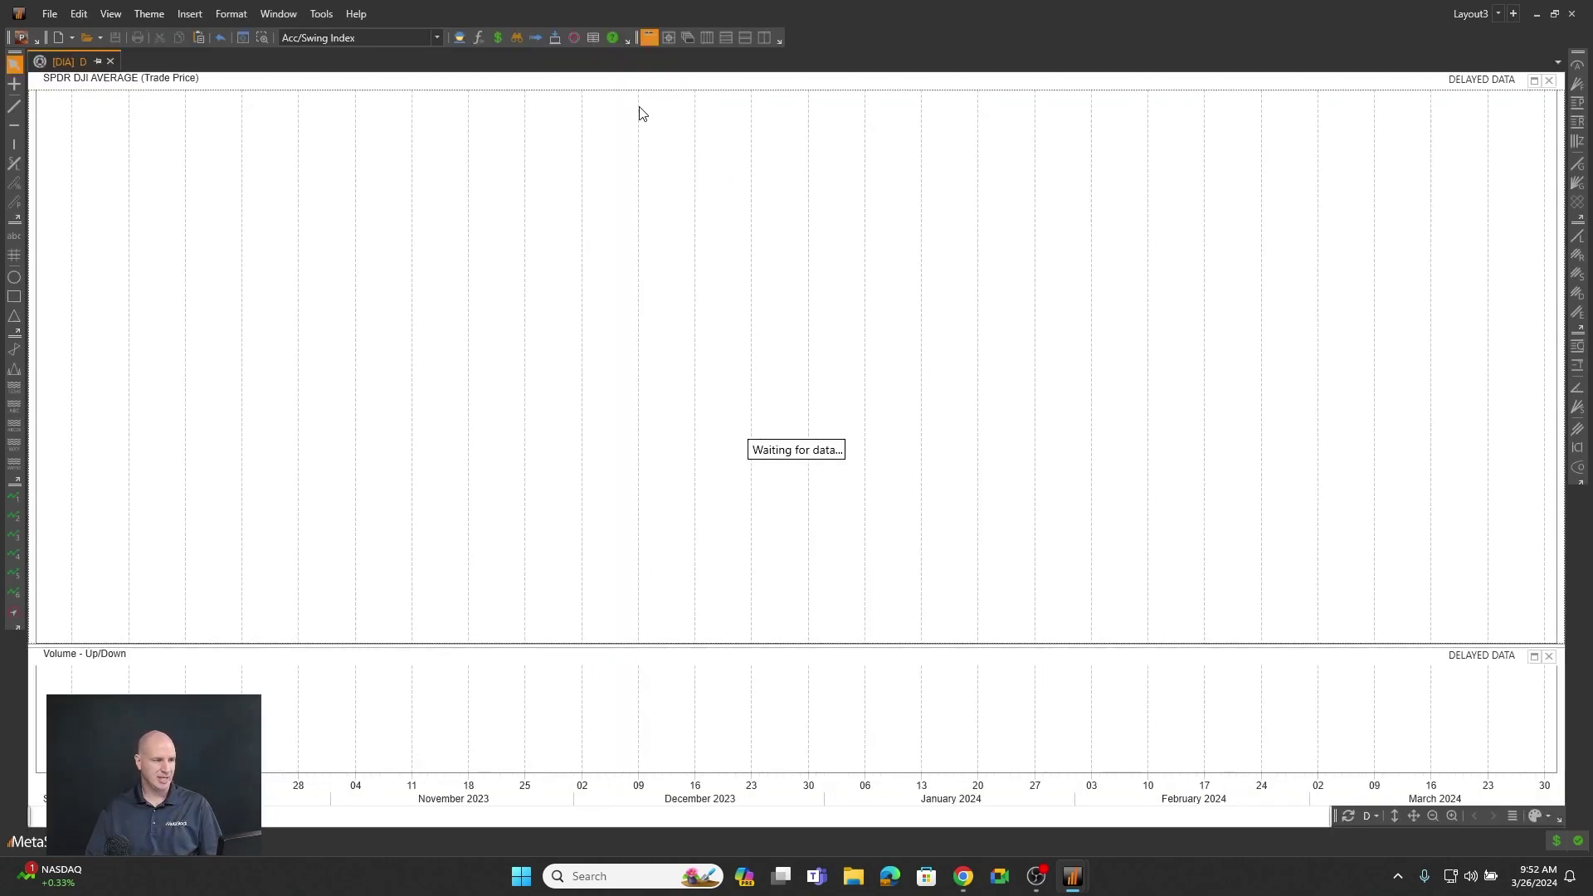
pyautogui.click(279, 14)
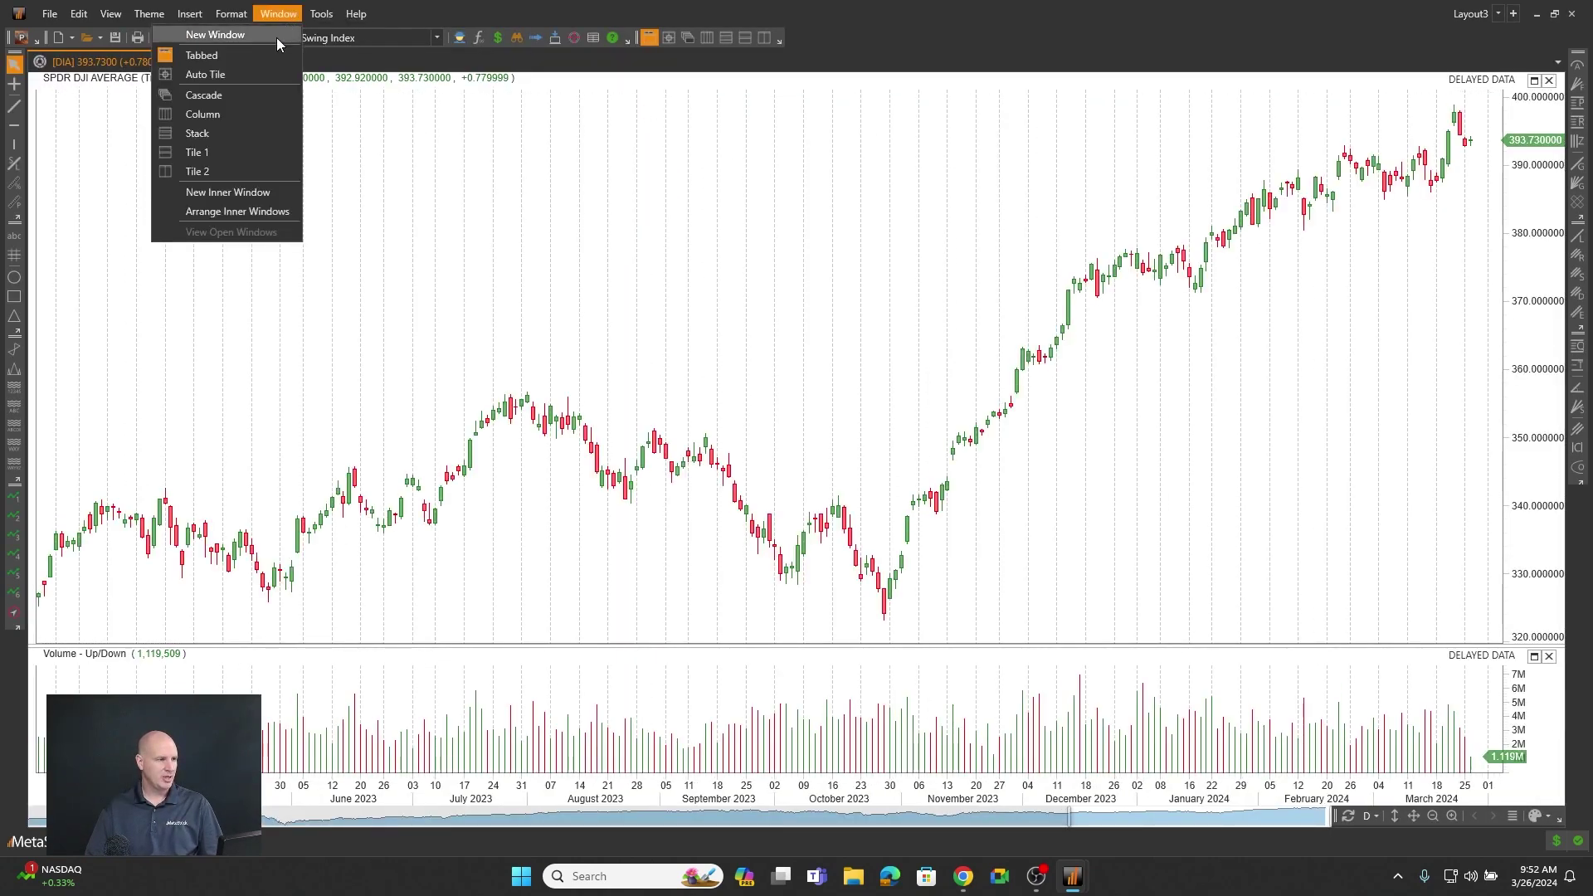
pyautogui.click(279, 17)
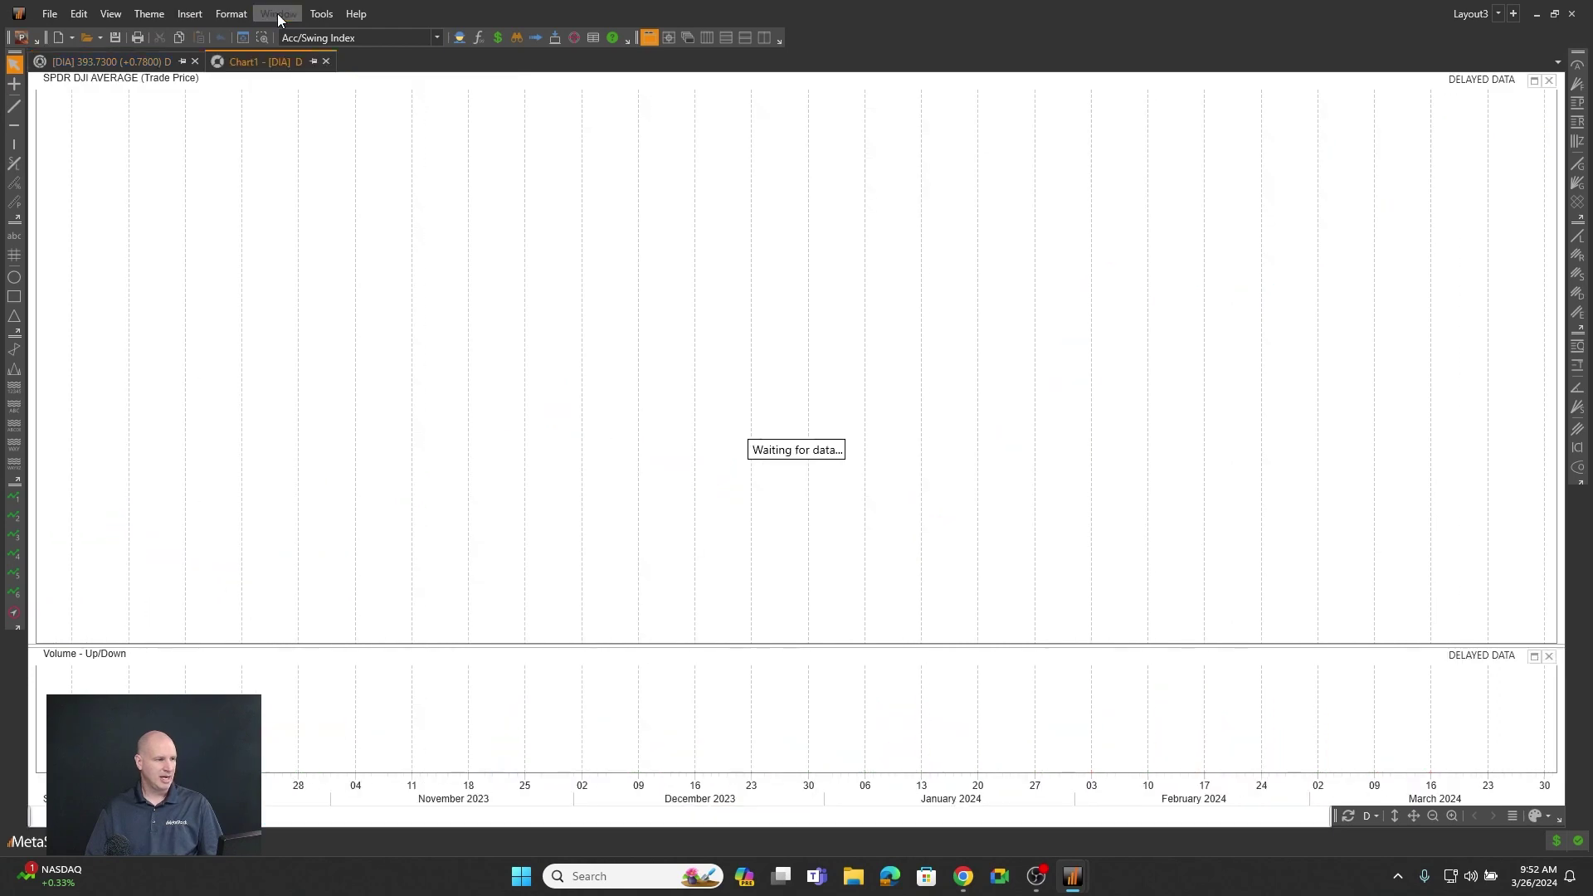
pyautogui.click(278, 14)
pyautogui.click(271, 32)
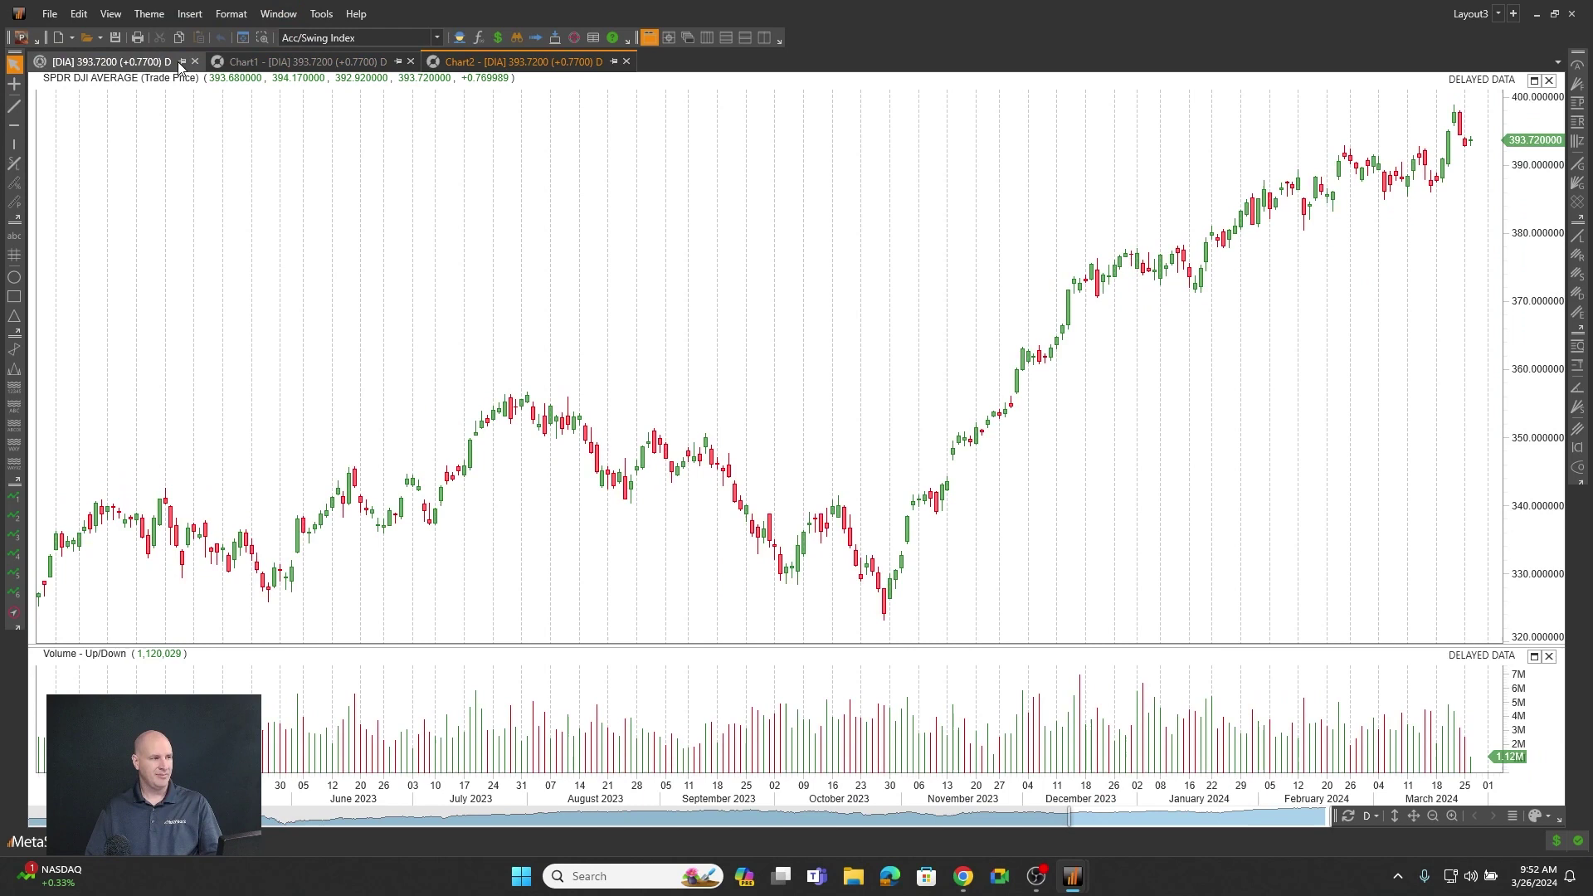
# - Move Chart2 into its own horizontal tab group below and dock Chart1 beside the DIA chart
pyautogui.rightClick(561, 70)
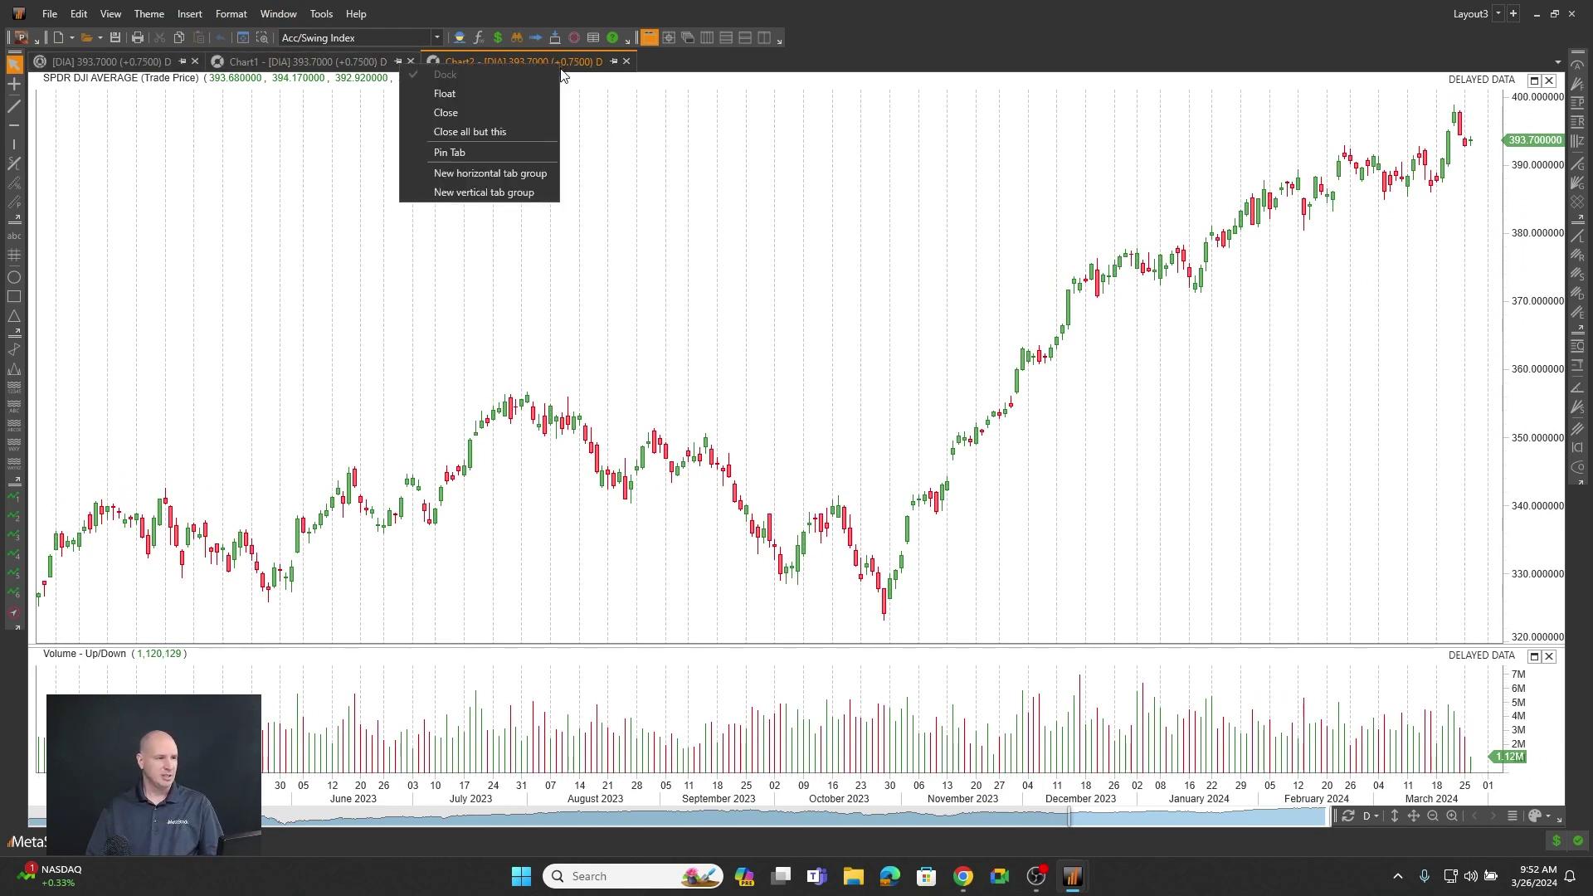
pyautogui.click(514, 176)
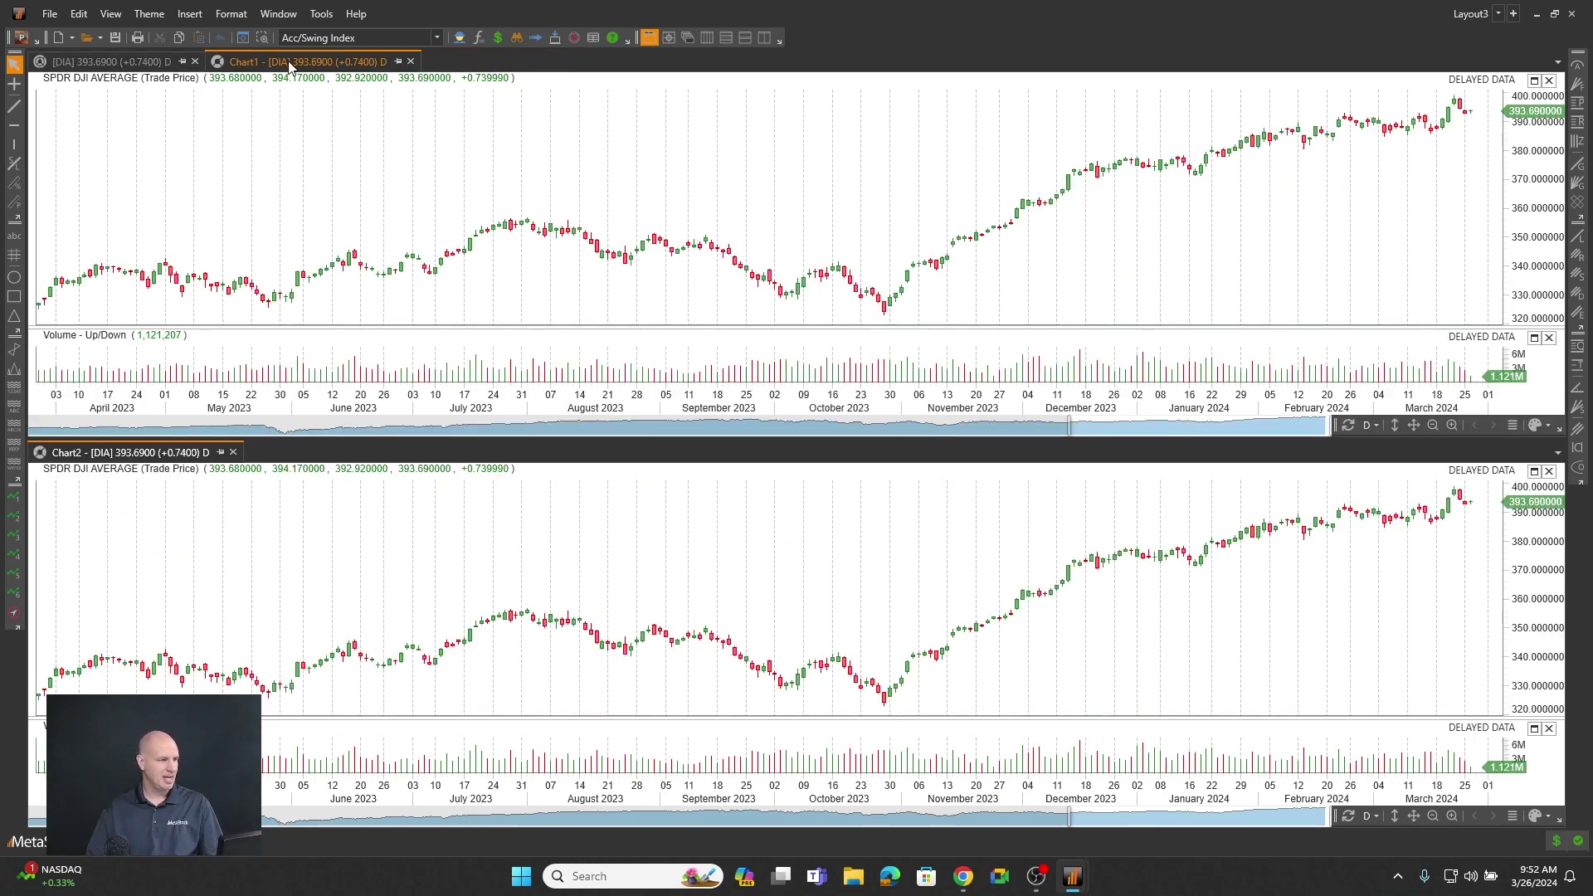
pyautogui.moveTo(289, 66); pyautogui.dragTo(824, 248)
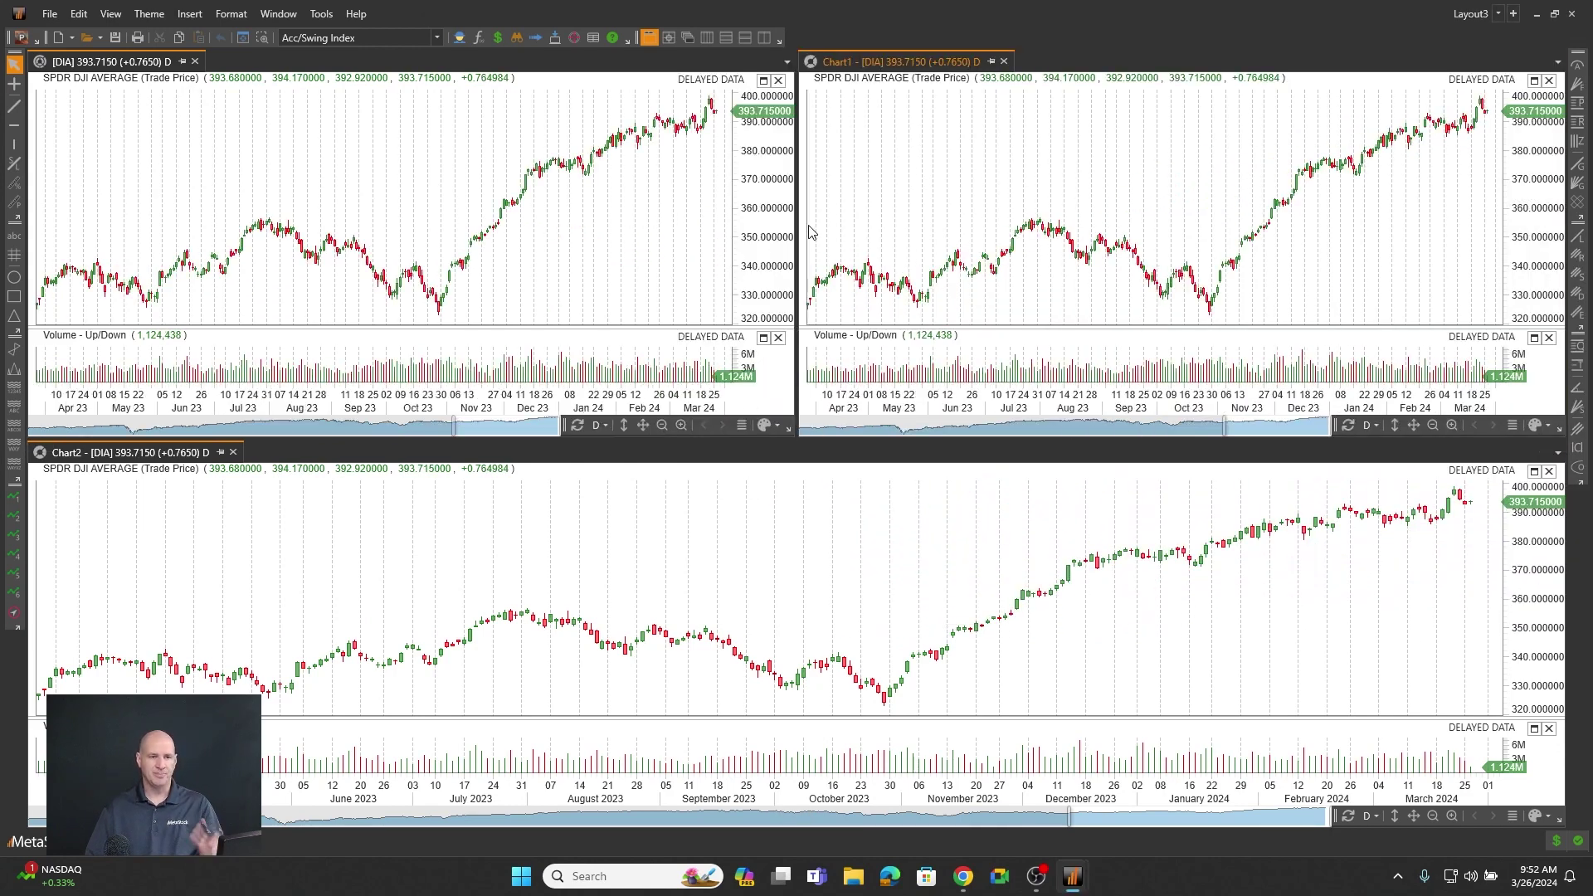
# - Set the top-left DIA chart to 5-minute bars and the top-right chart to 30-minute bars
pyautogui.click(597, 426)
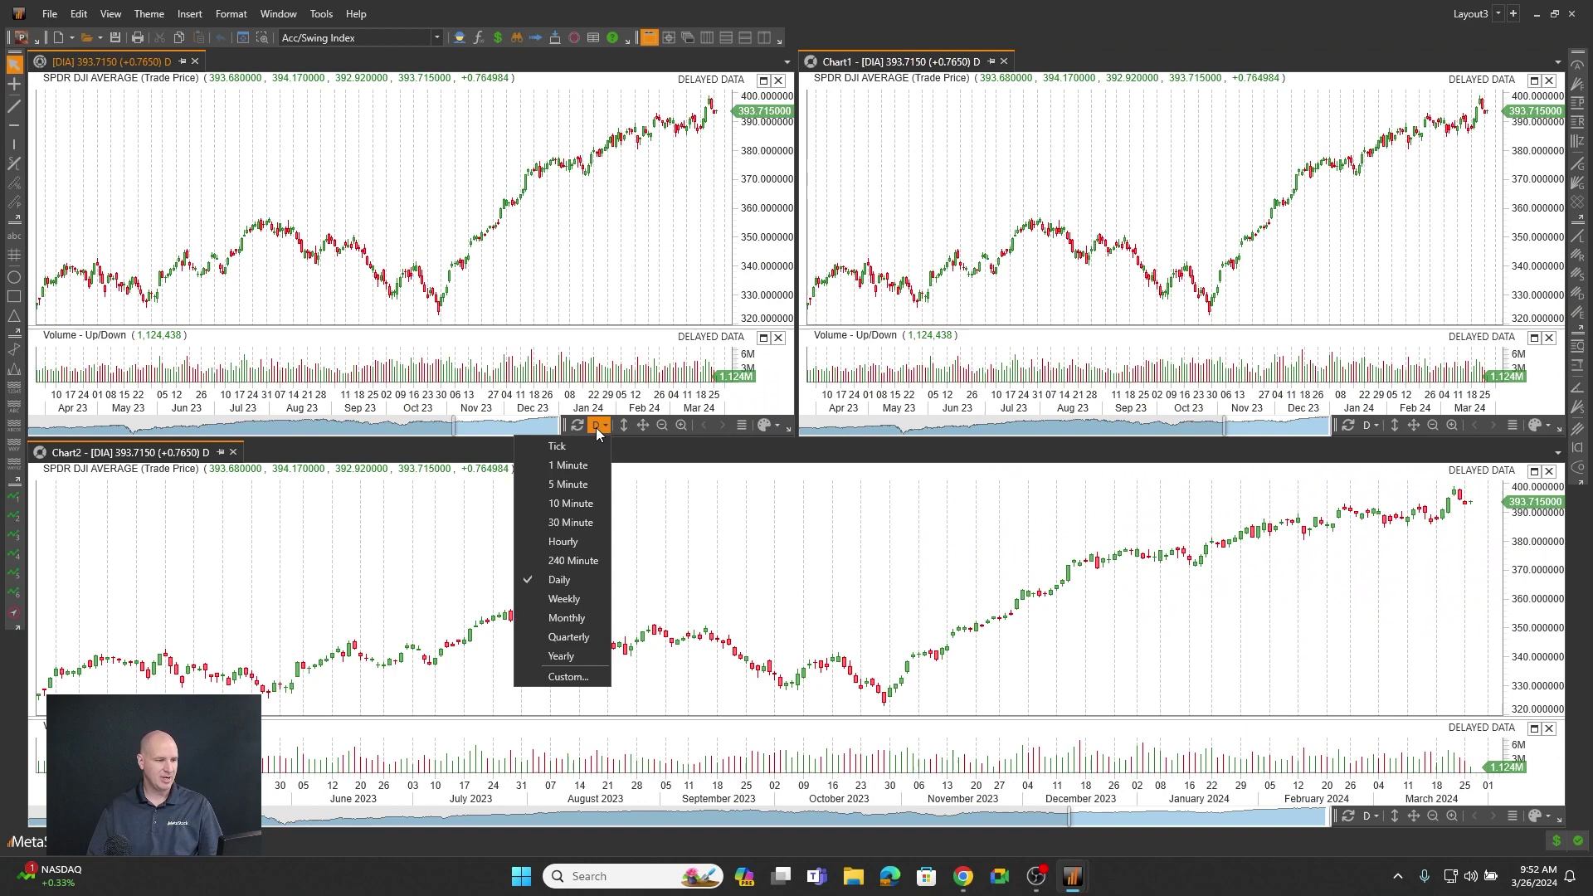
pyautogui.click(573, 484)
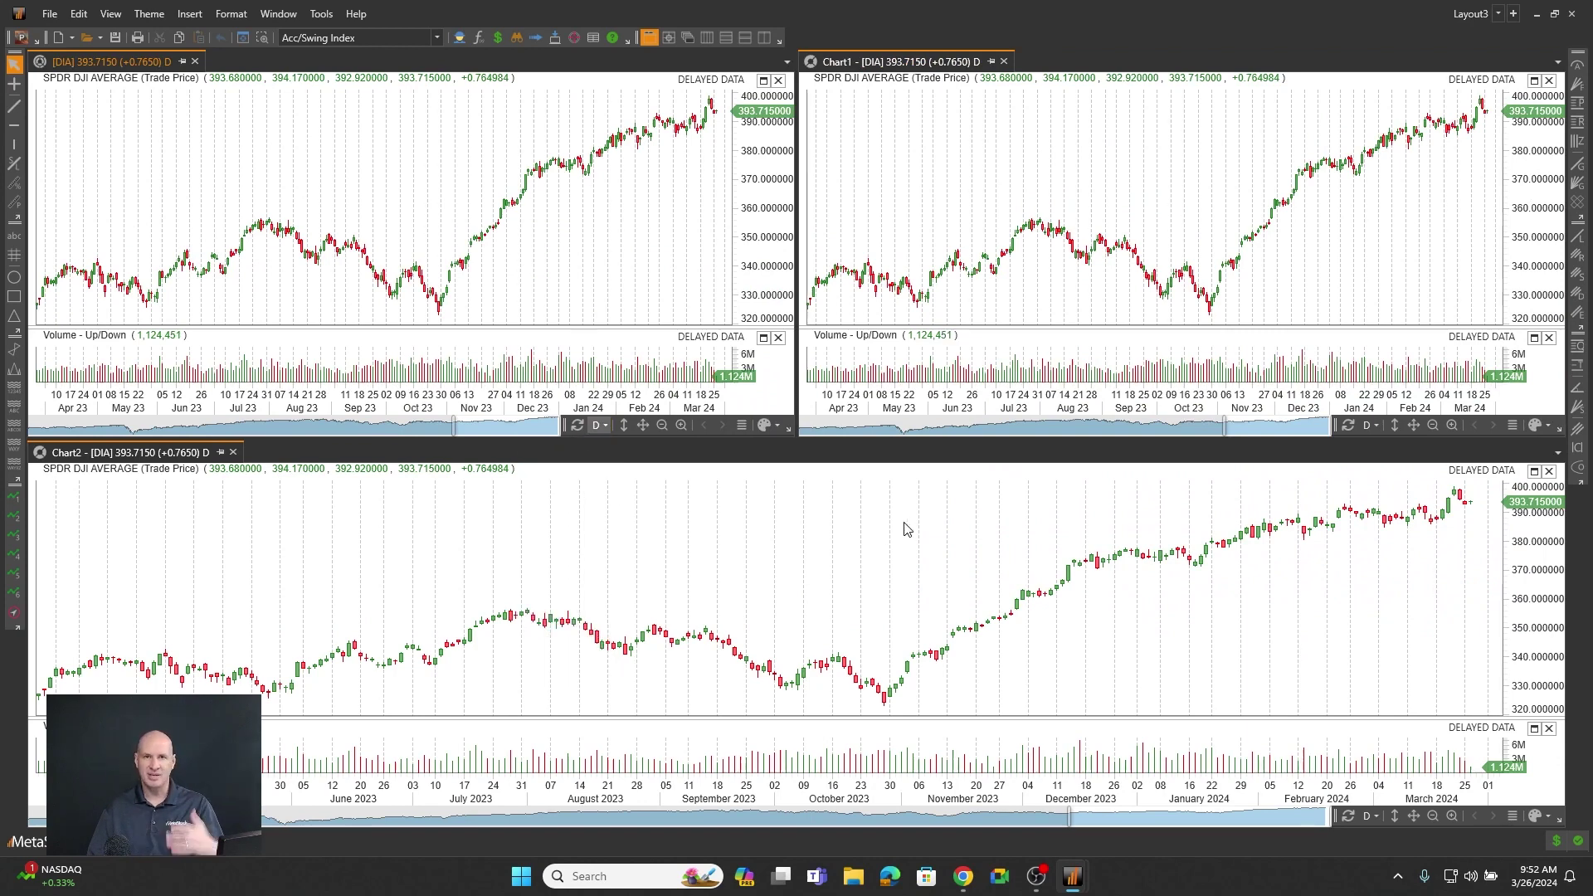
pyautogui.click(1368, 425)
pyautogui.click(1352, 522)
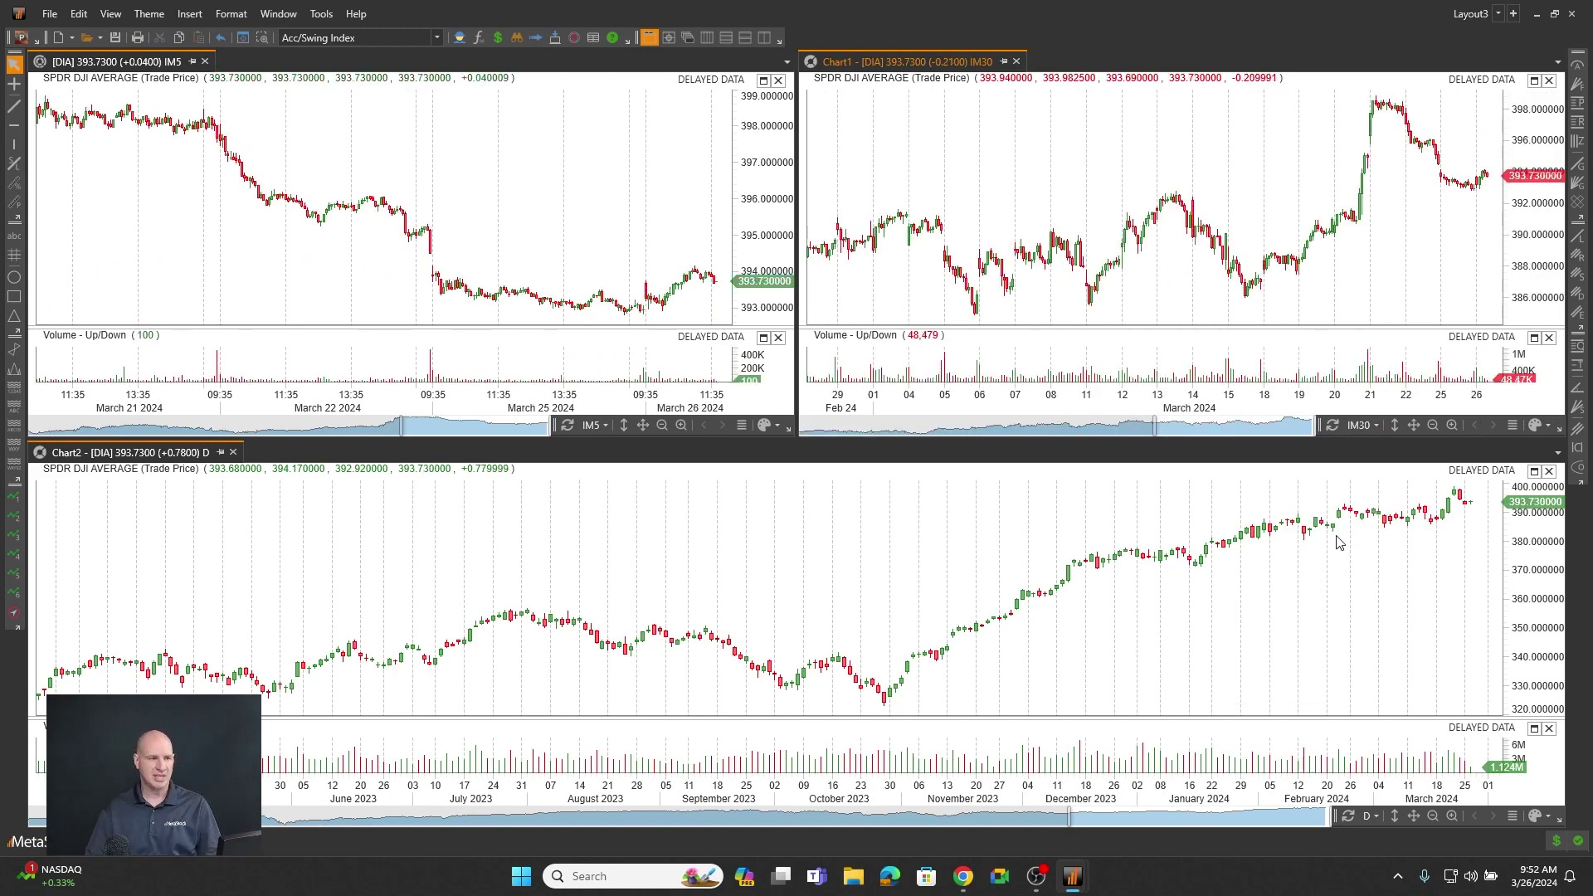
# - Save the three-chart layout as Dow 3 Time Frame.mwl
pyautogui.click(50, 14)
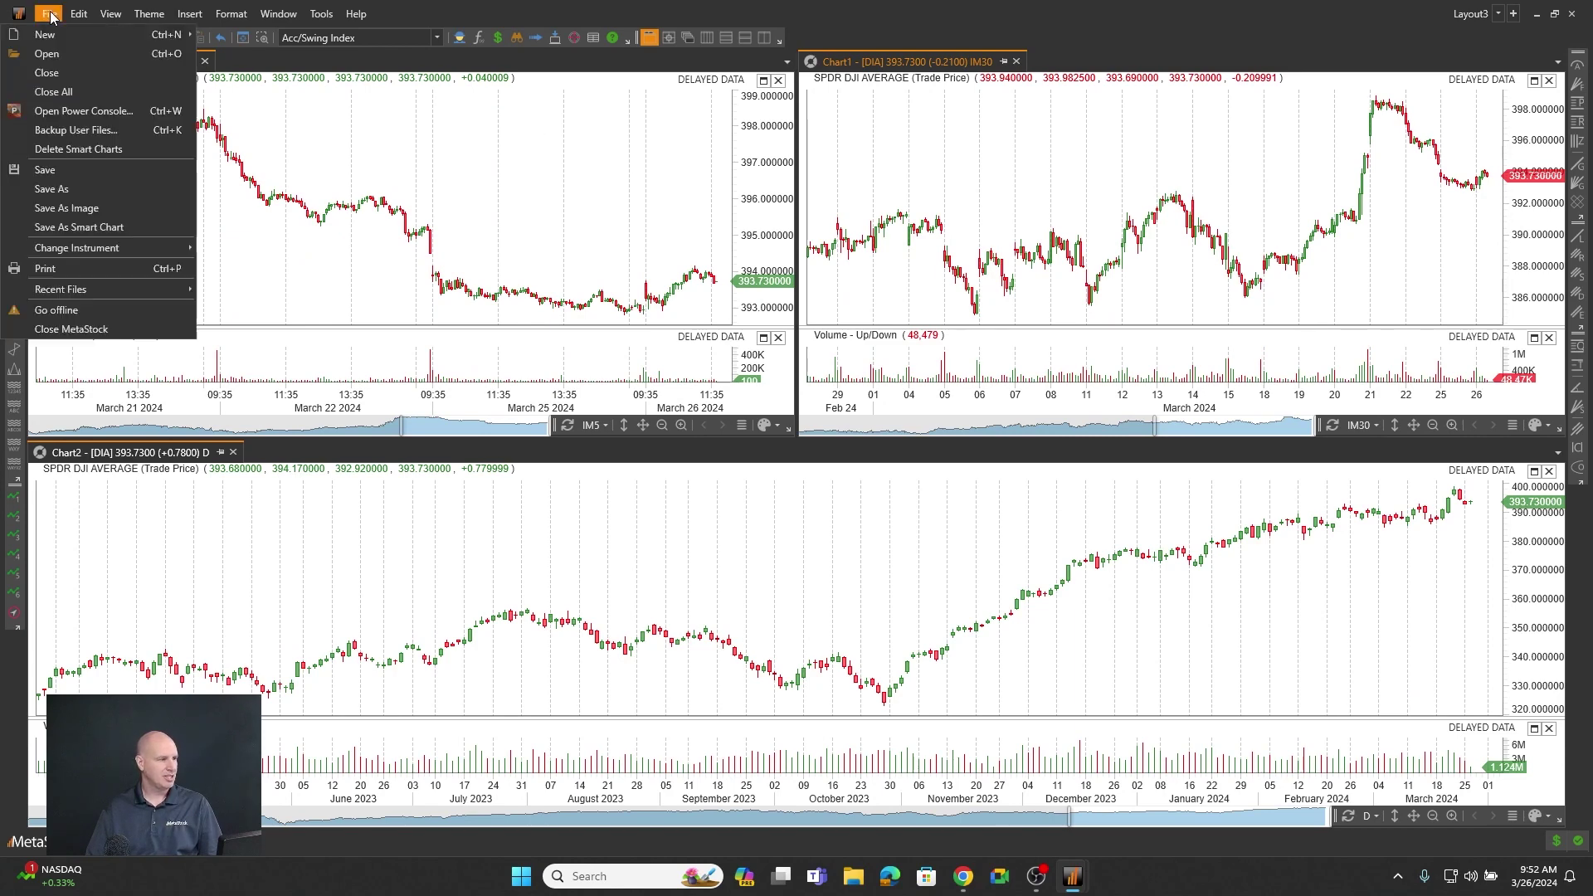
pyautogui.click(50, 191)
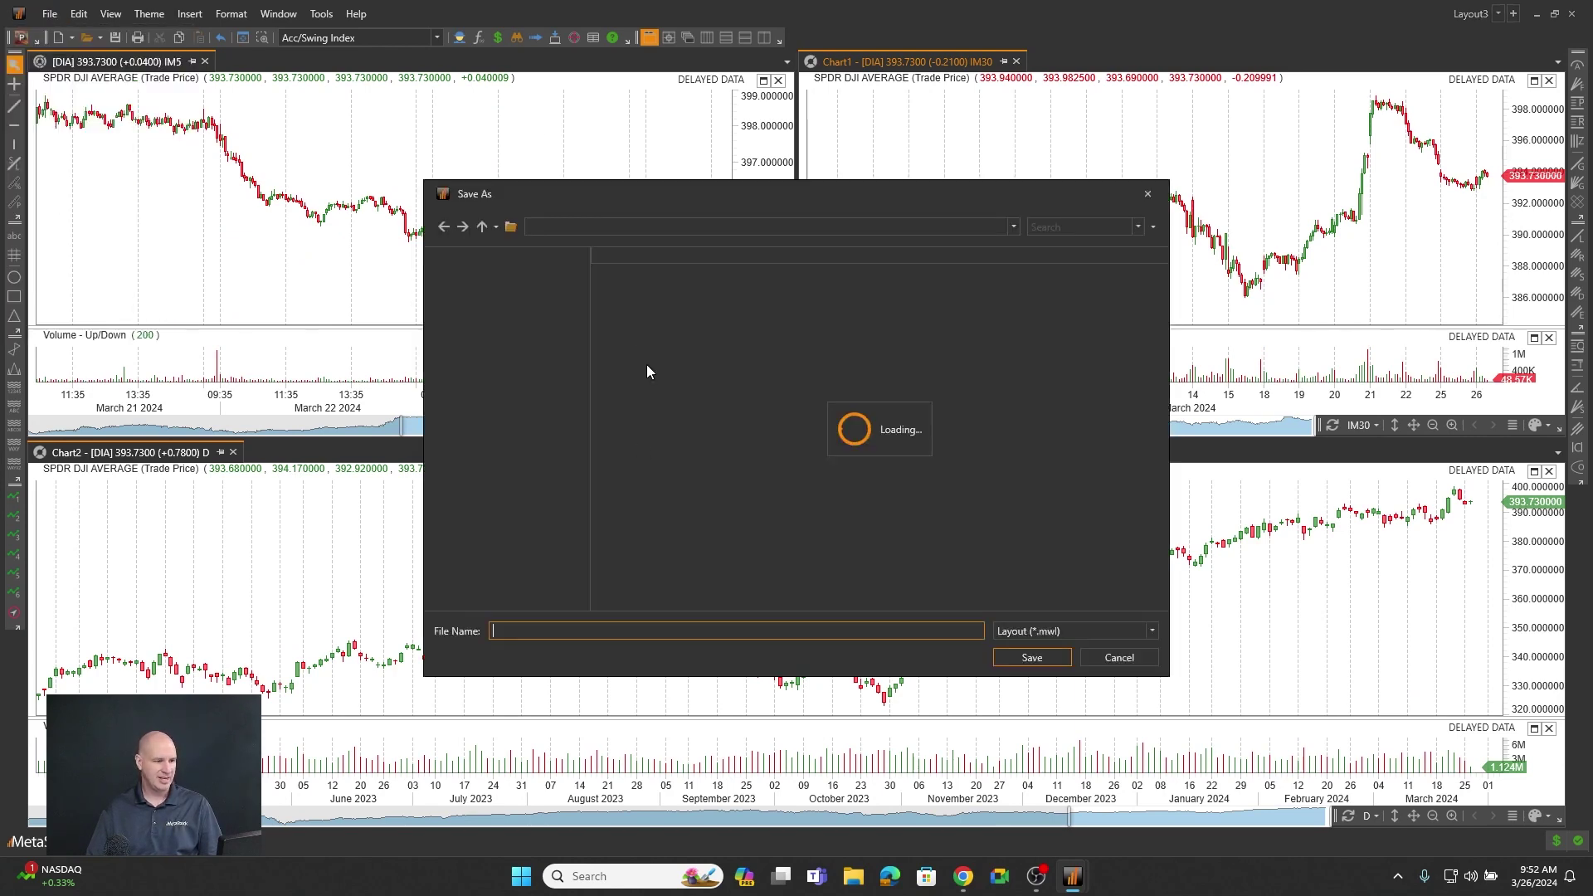
pyautogui.write('Dow')
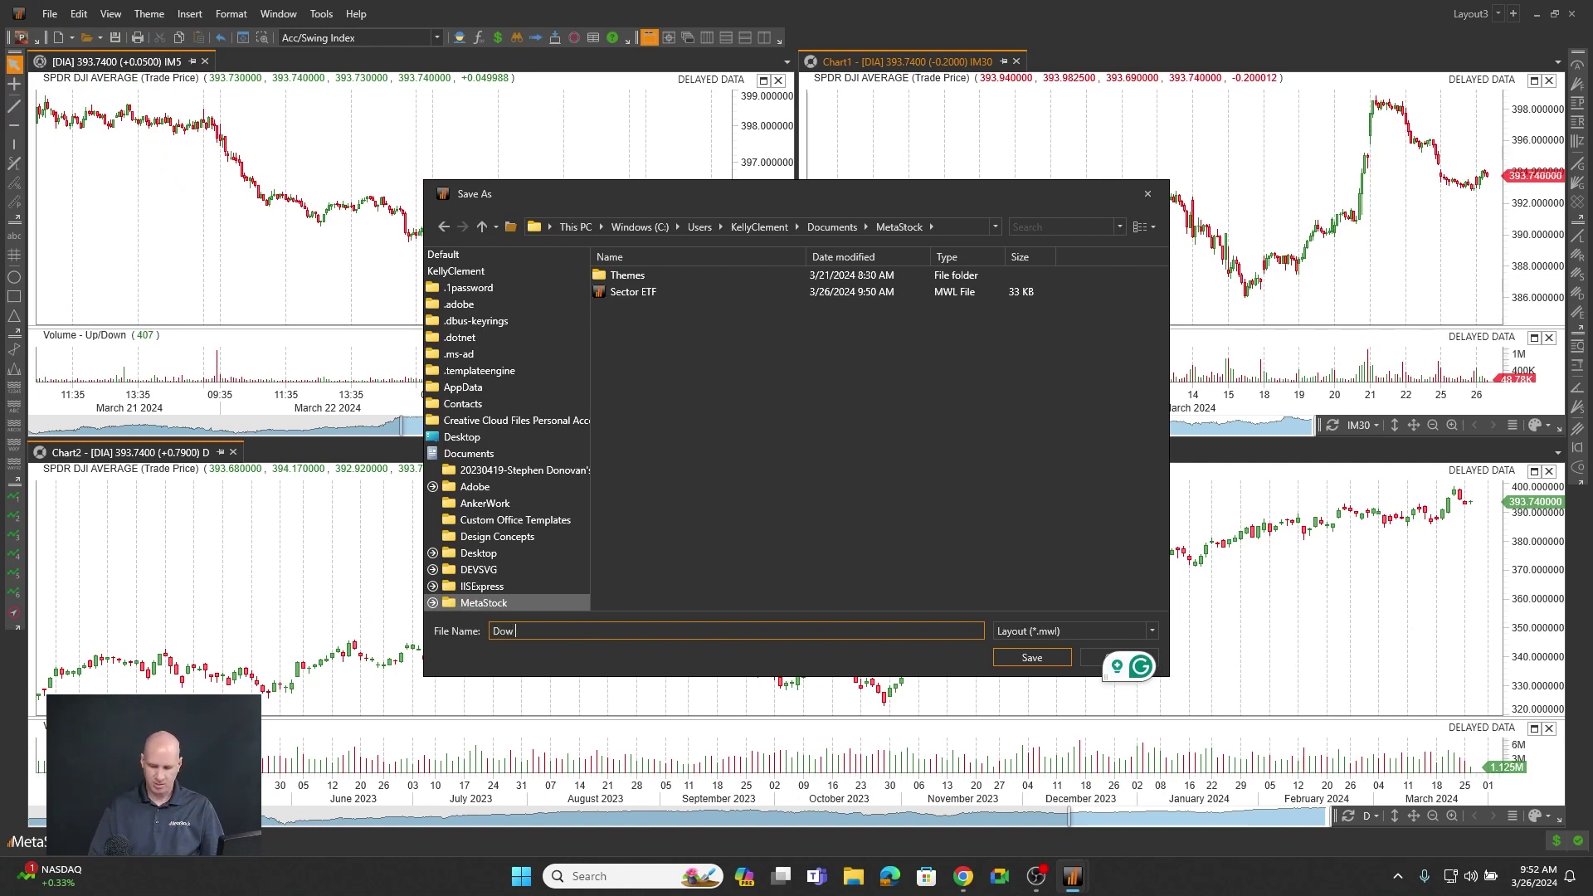
pyautogui.write(' 3 Ti')
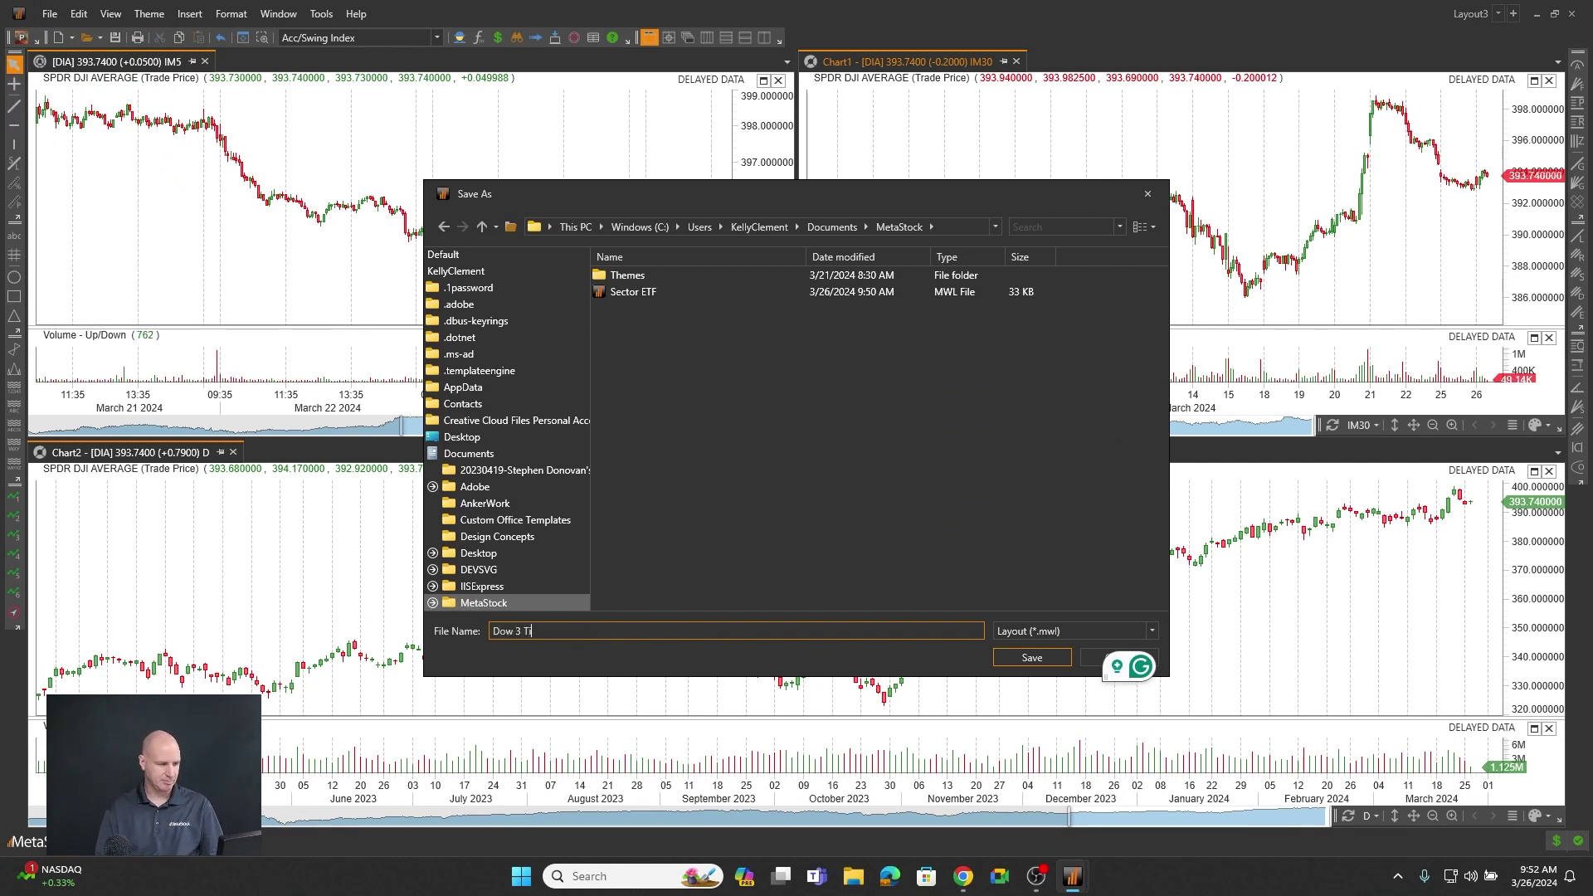
pyautogui.write('oe Fr')
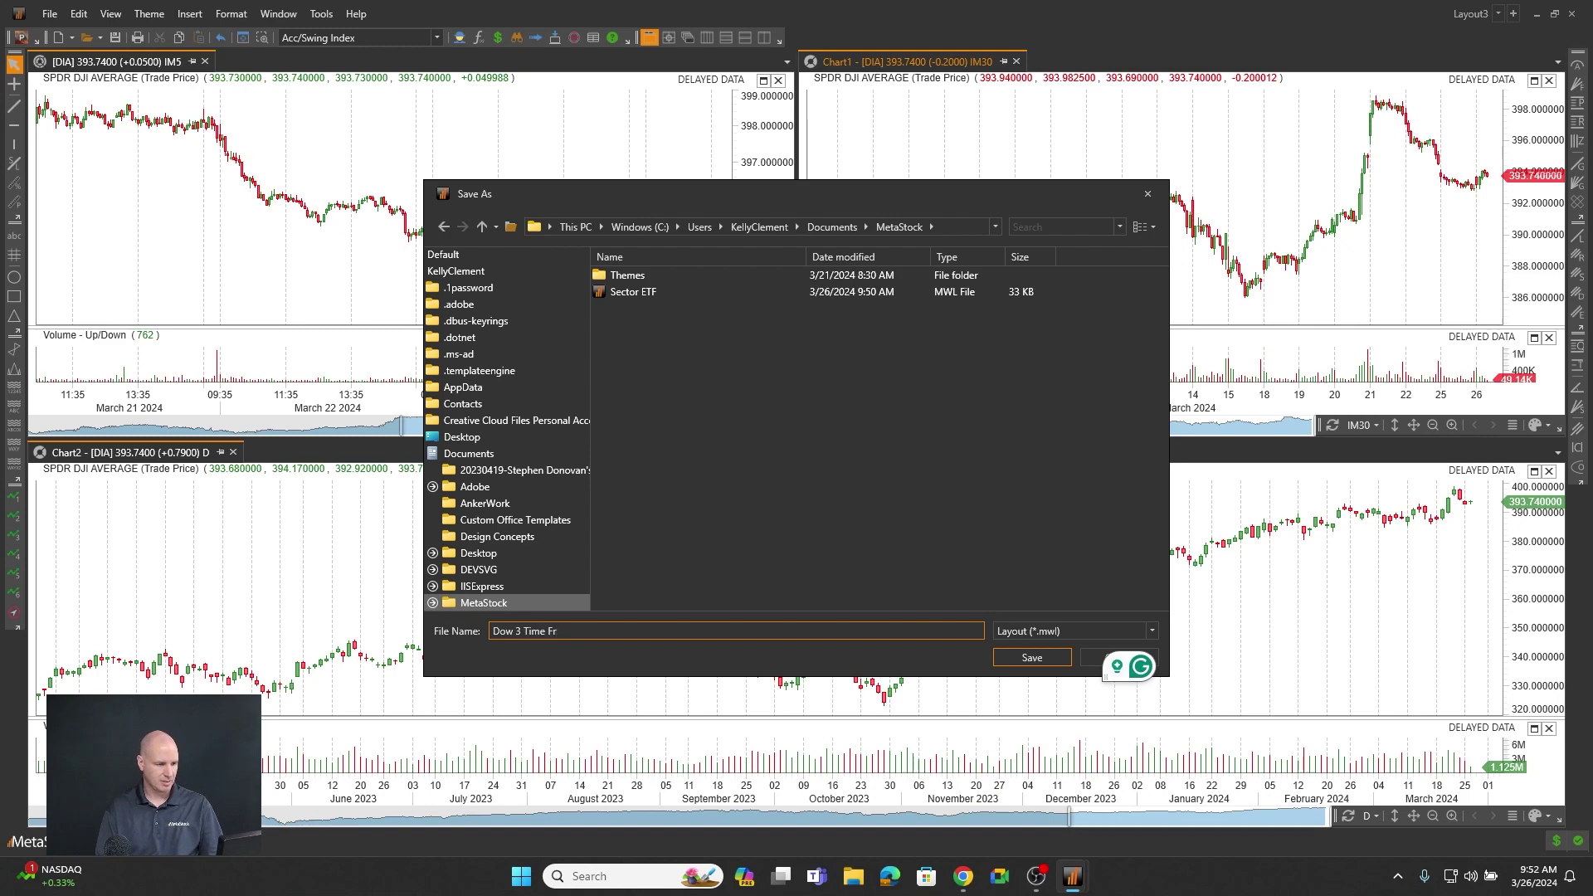
pyautogui.write('ame')
pyautogui.press('Return')
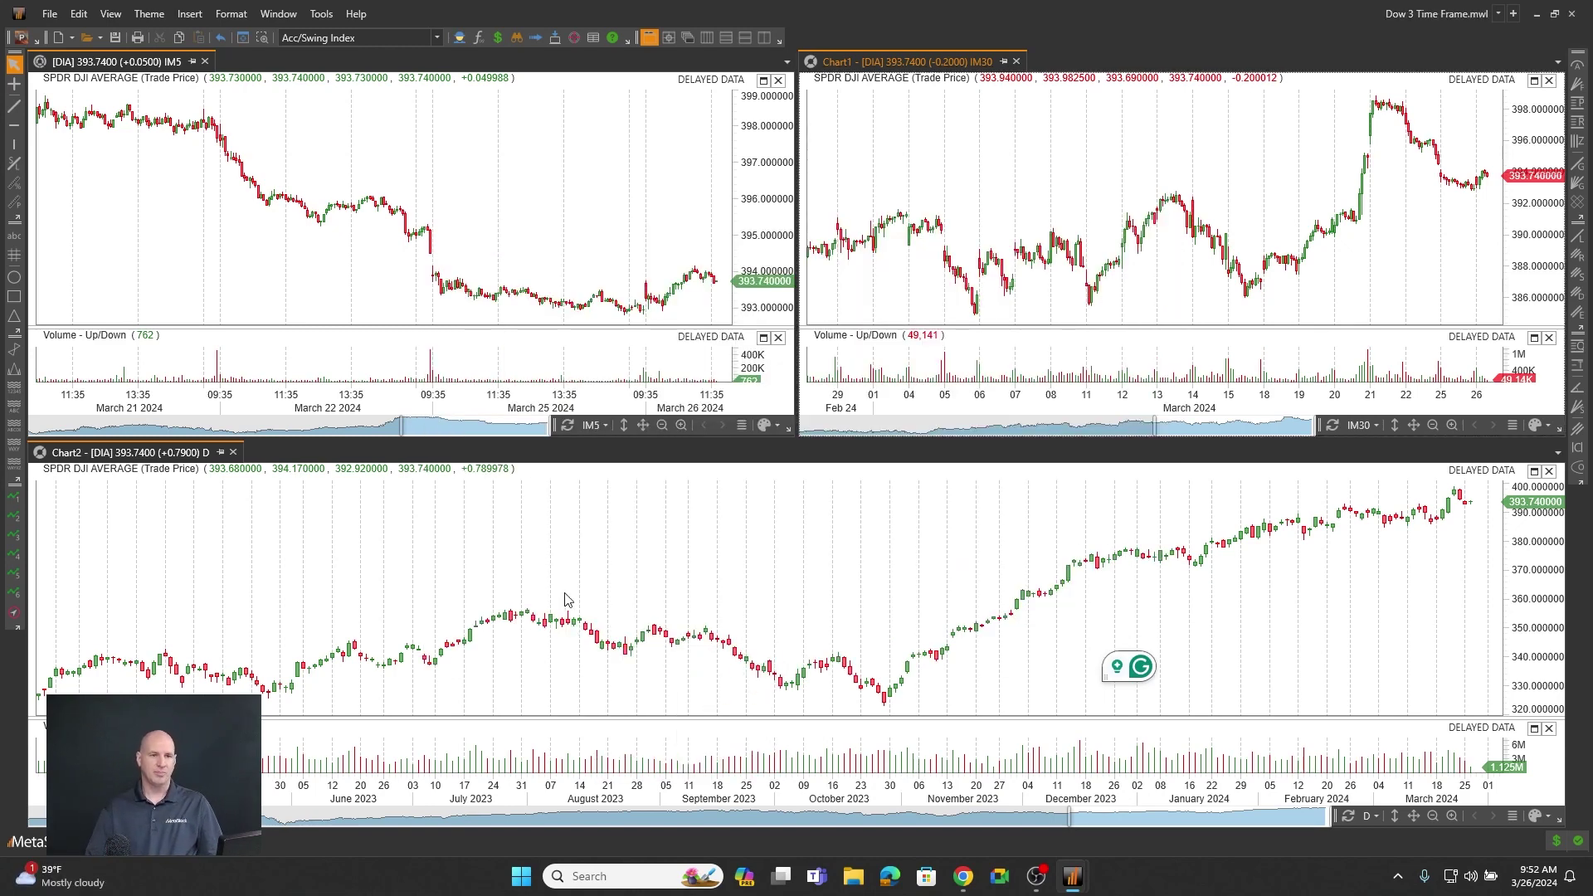
pyautogui.click(1497, 15)
pyautogui.click(1465, 55)
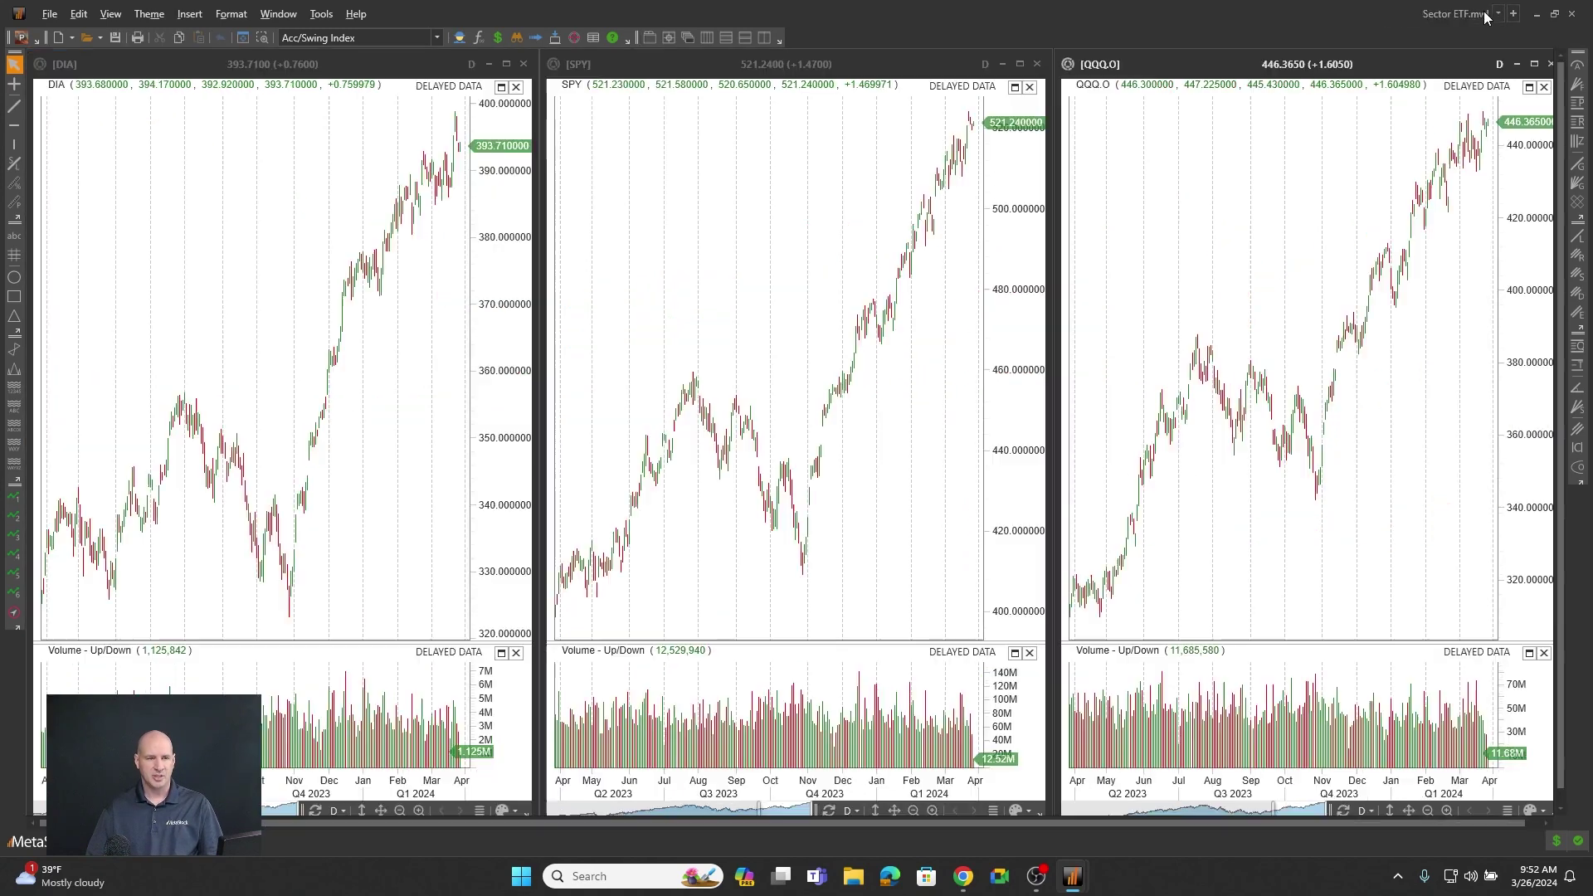
pyautogui.click(1497, 14)
pyautogui.click(1479, 61)
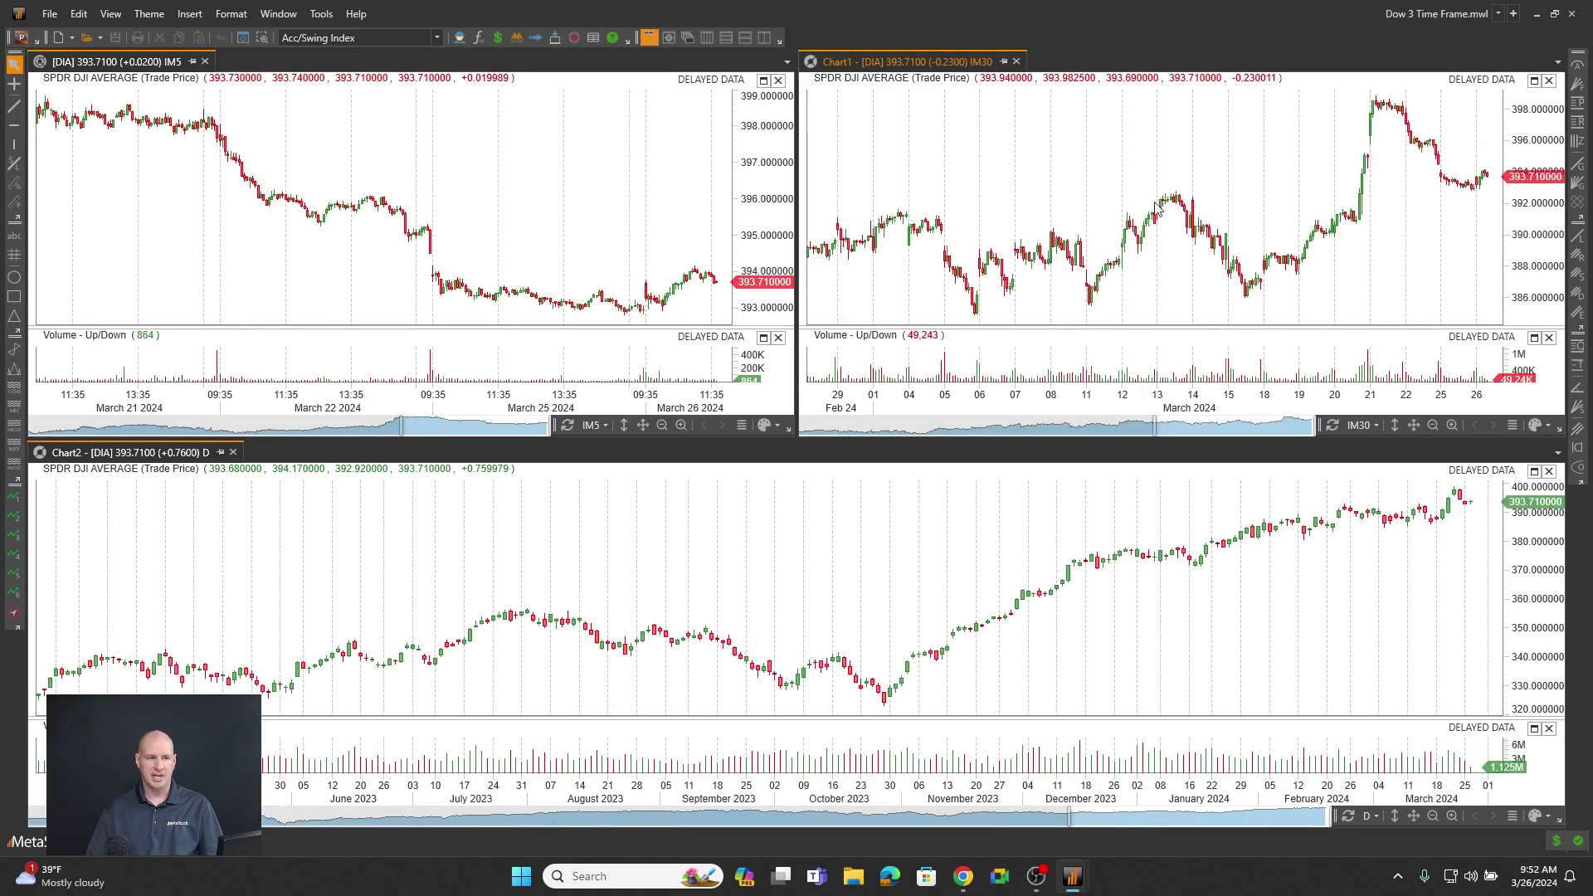
pyautogui.moveTo(1131, 272)
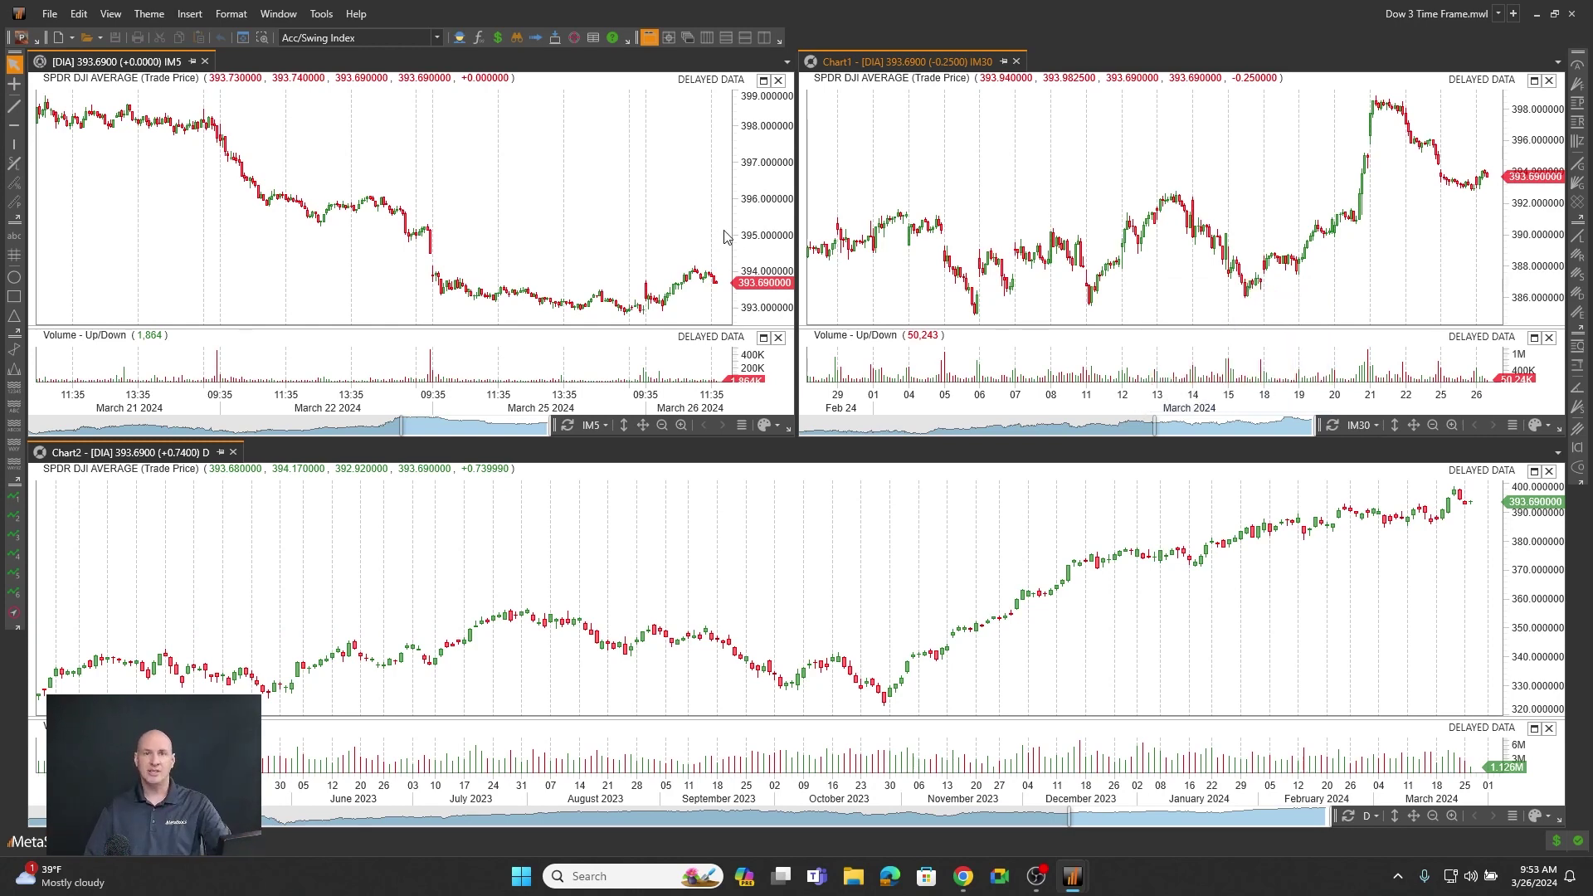
# - Start saving the charts as a JPG image, then cancel without saving
pyautogui.click(51, 14)
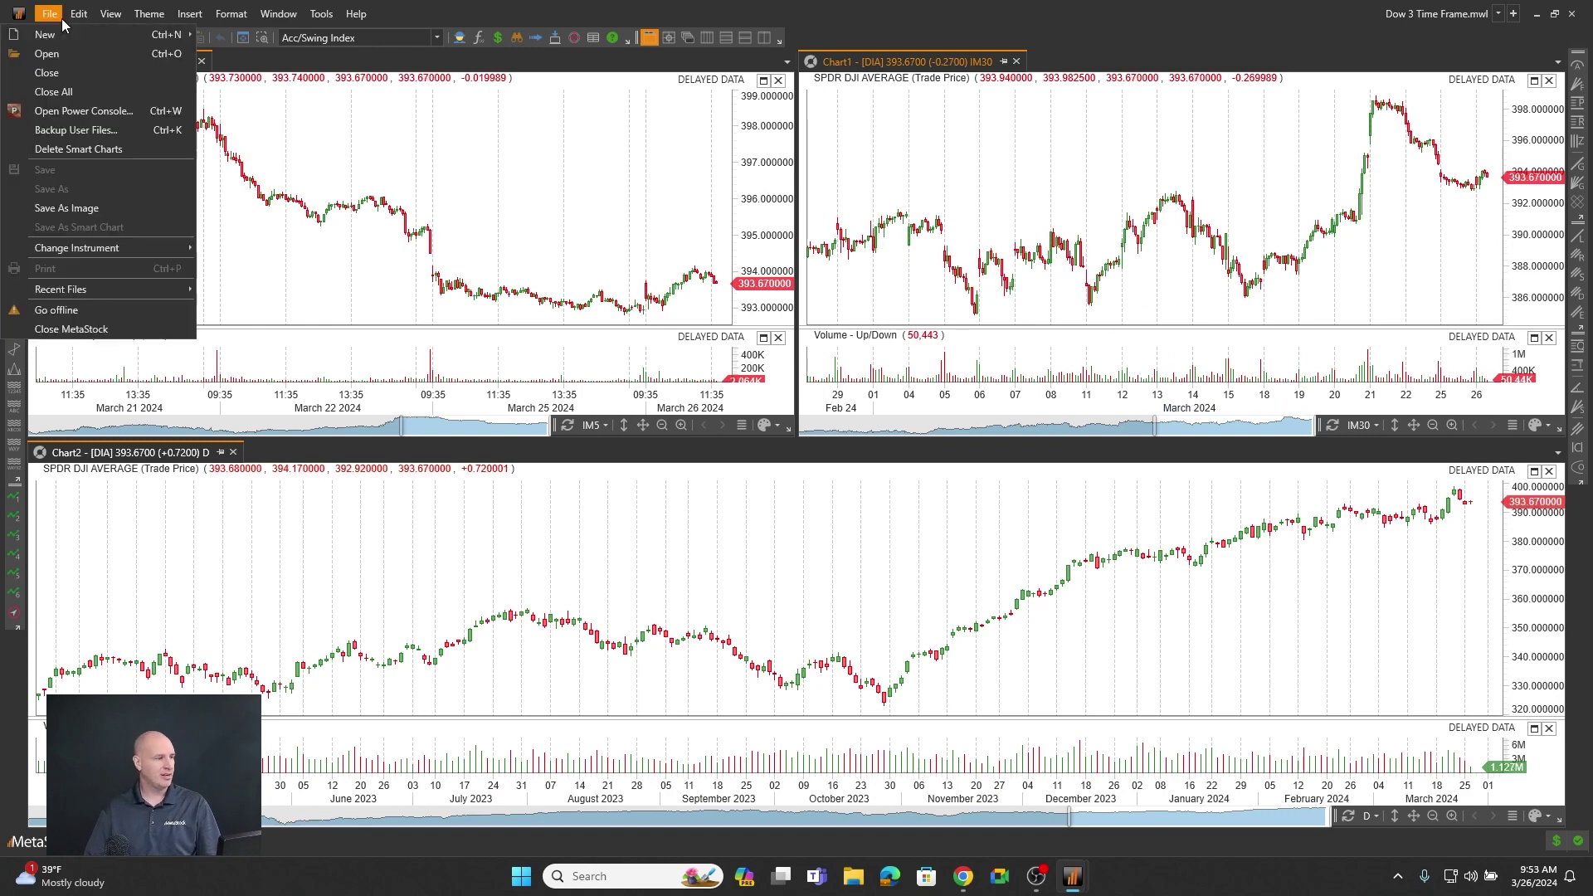
pyautogui.click(72, 208)
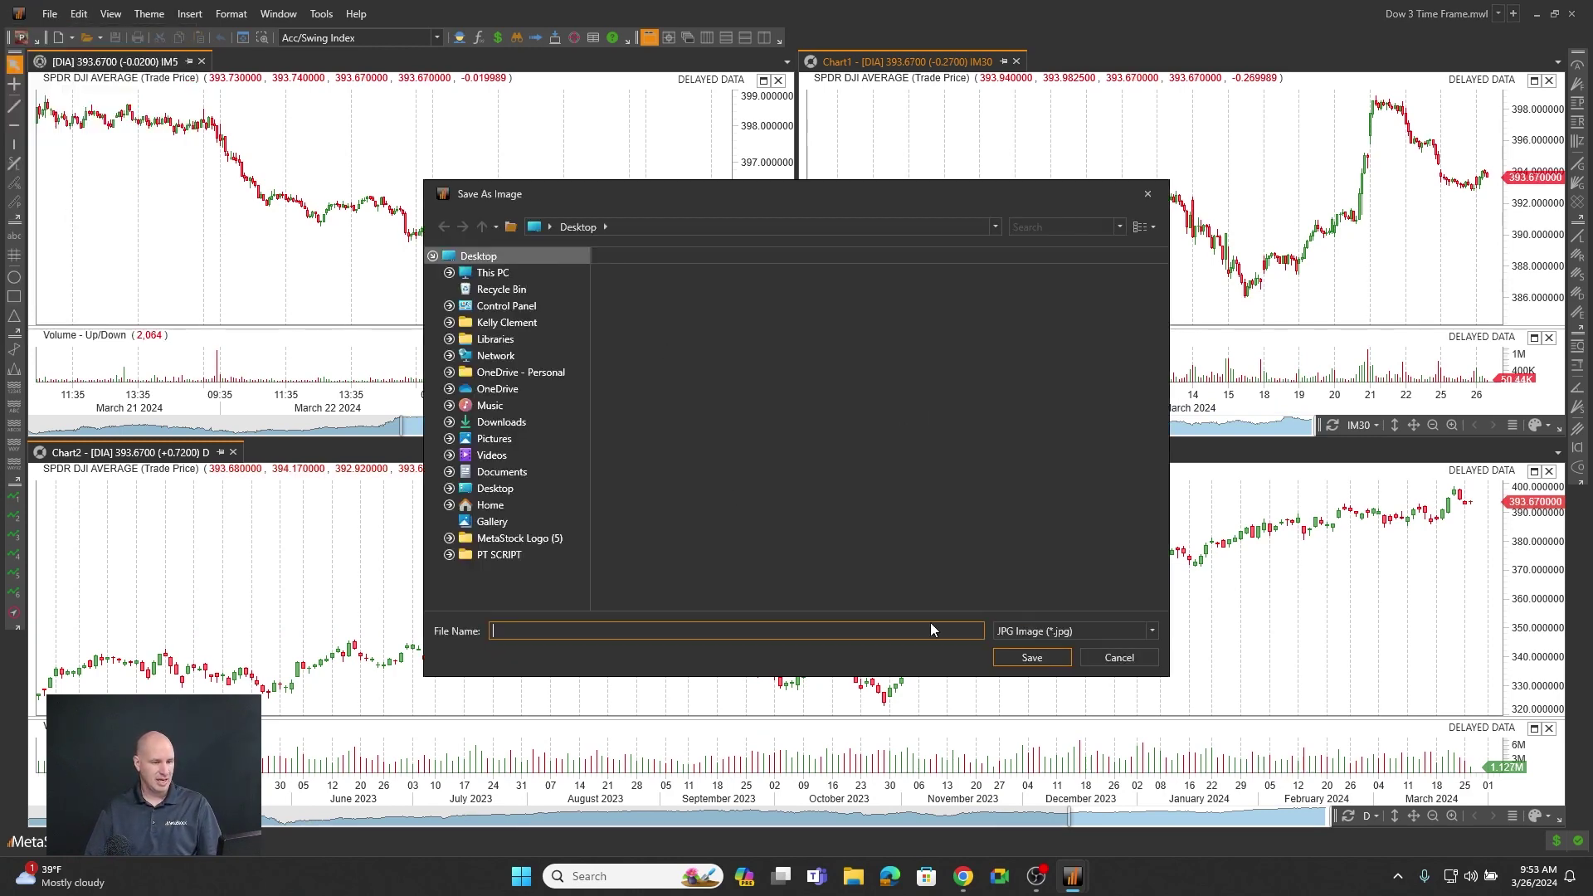
pyautogui.click(1097, 630)
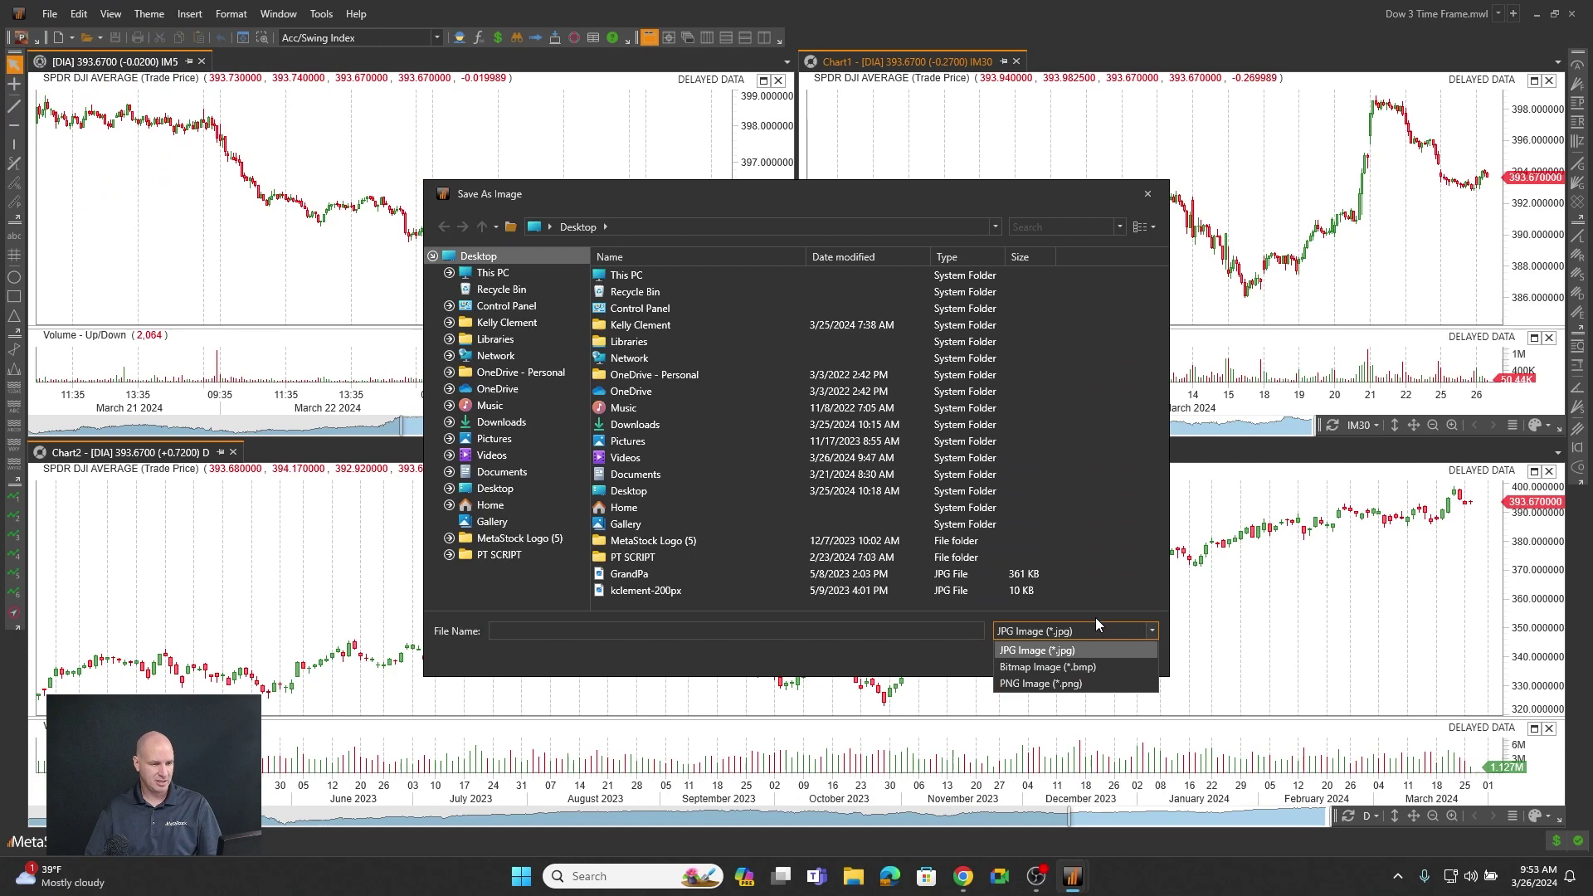
pyautogui.click(1095, 643)
pyautogui.click(1116, 663)
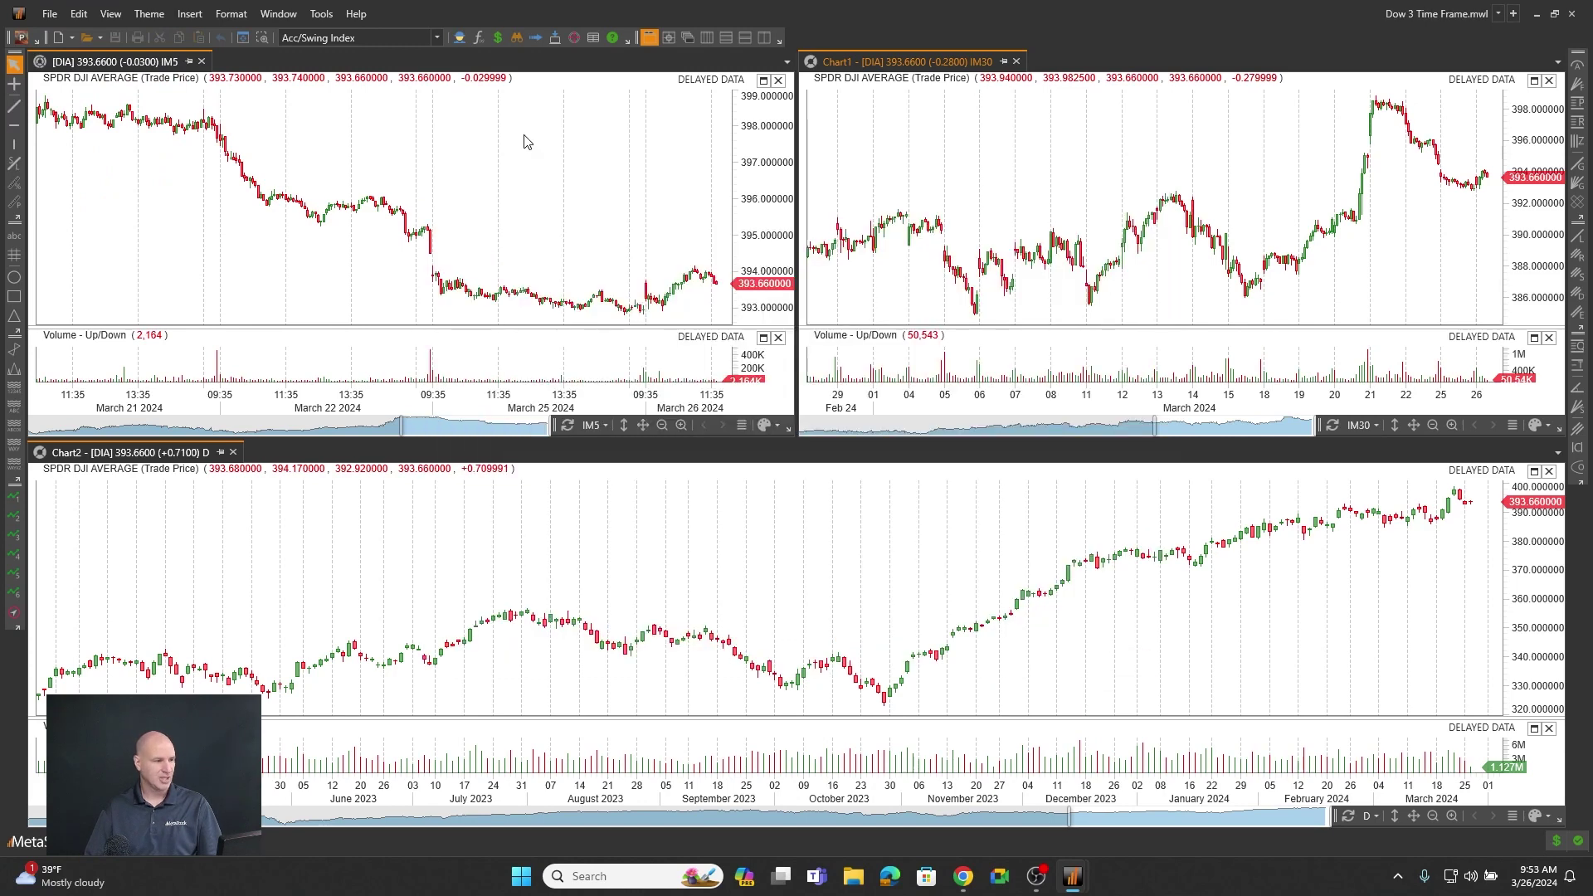
# - Save the layout as a Layout Template (*.mwt) named 'Dow 3 Time Template'
pyautogui.click(50, 15)
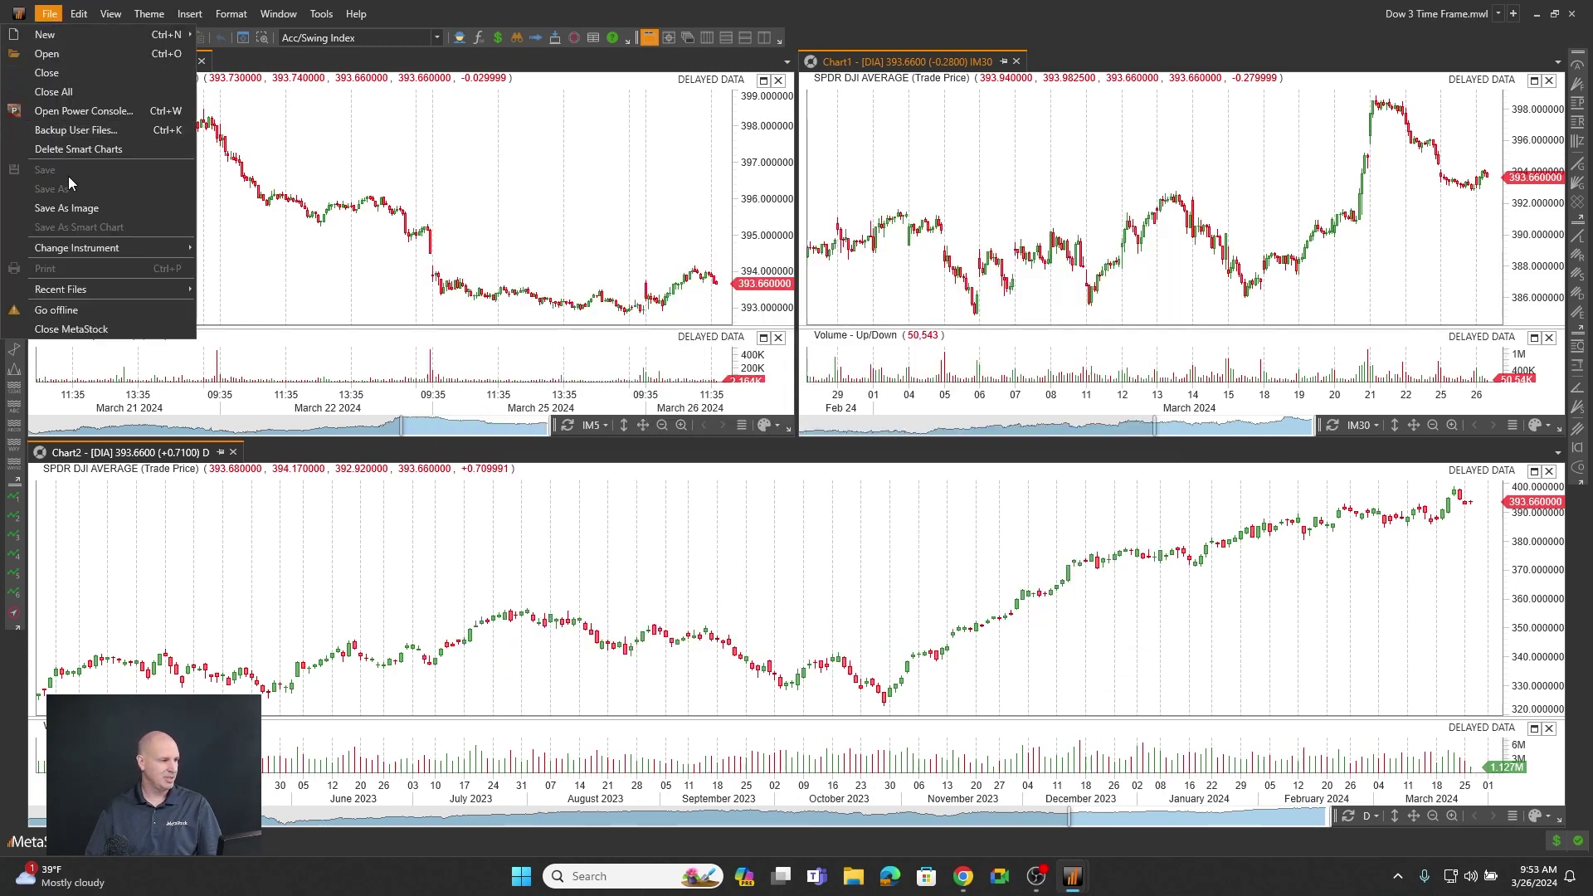
pyautogui.click(641, 165)
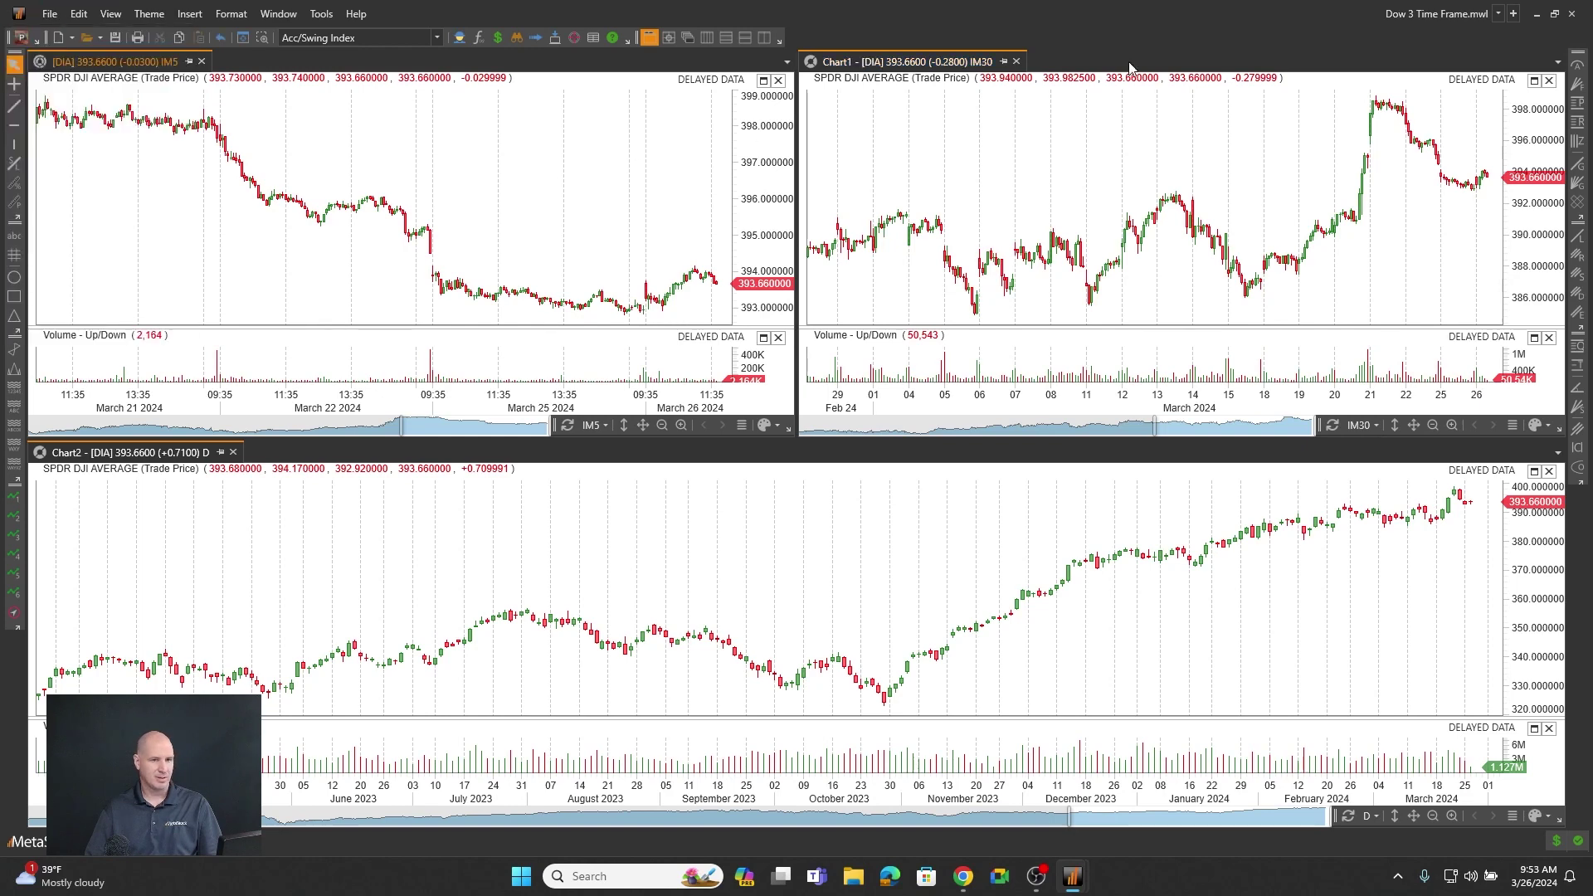
pyautogui.click(50, 15)
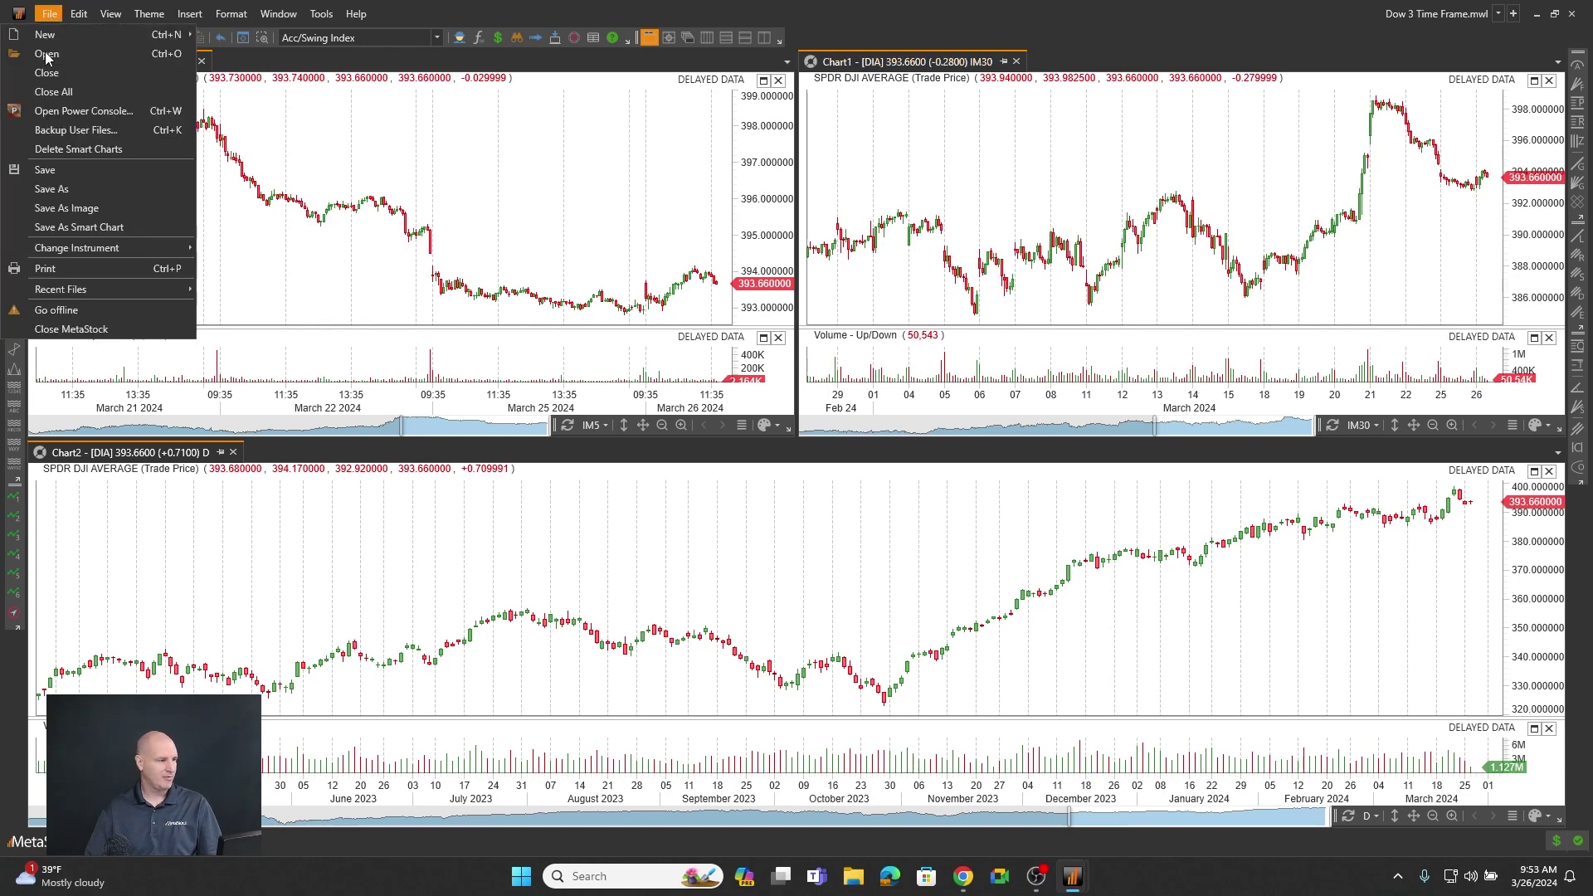
pyautogui.click(57, 190)
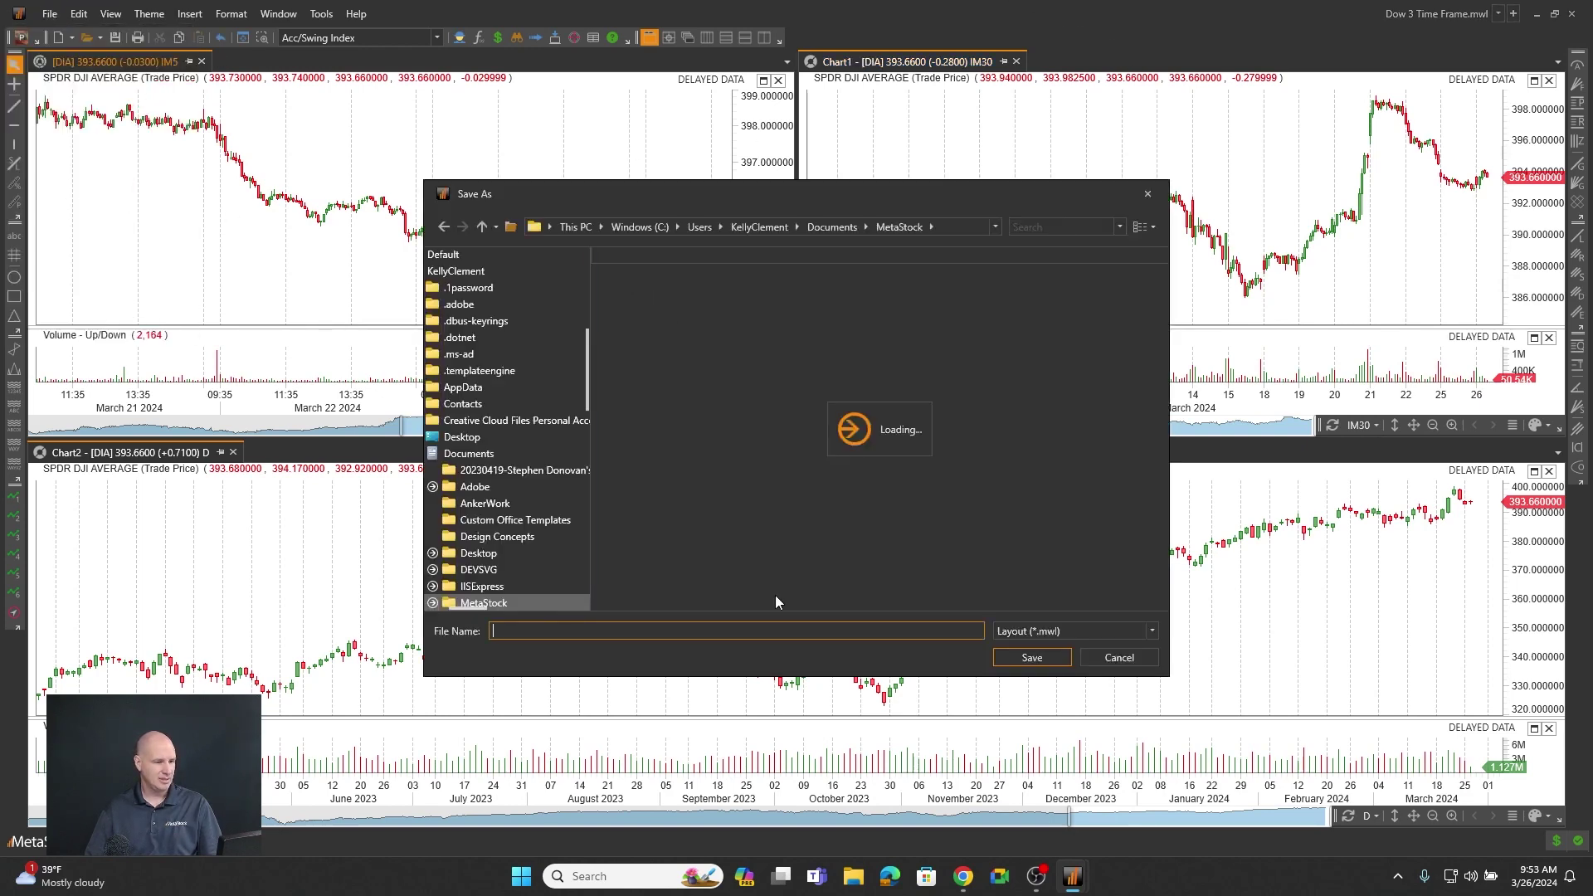
pyautogui.click(1121, 628)
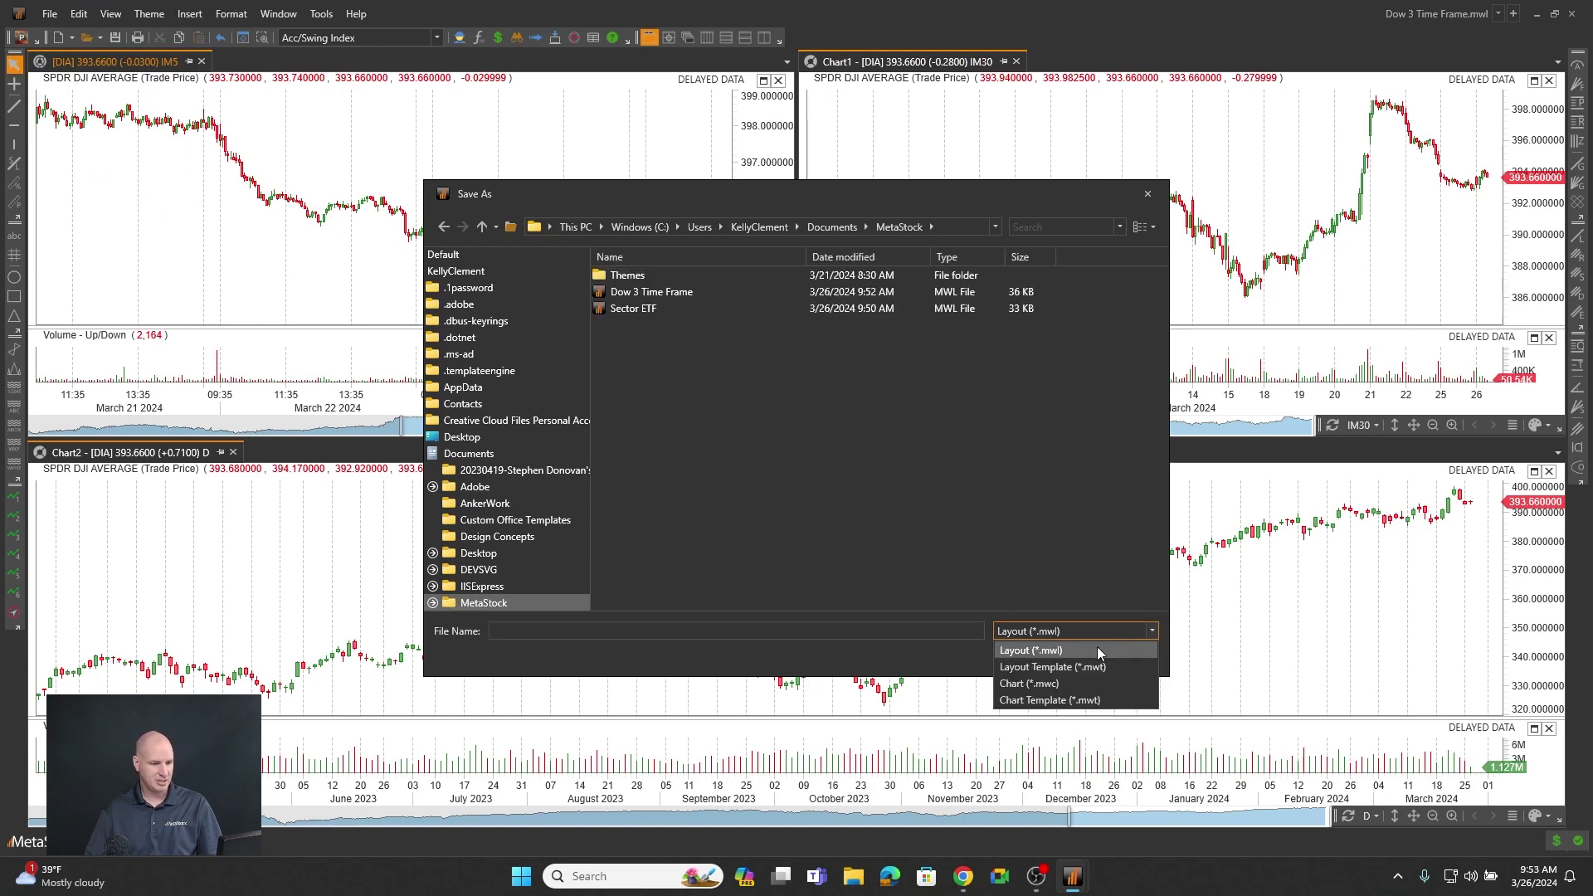
pyautogui.click(1091, 667)
pyautogui.write('Dow 3 Time Template')
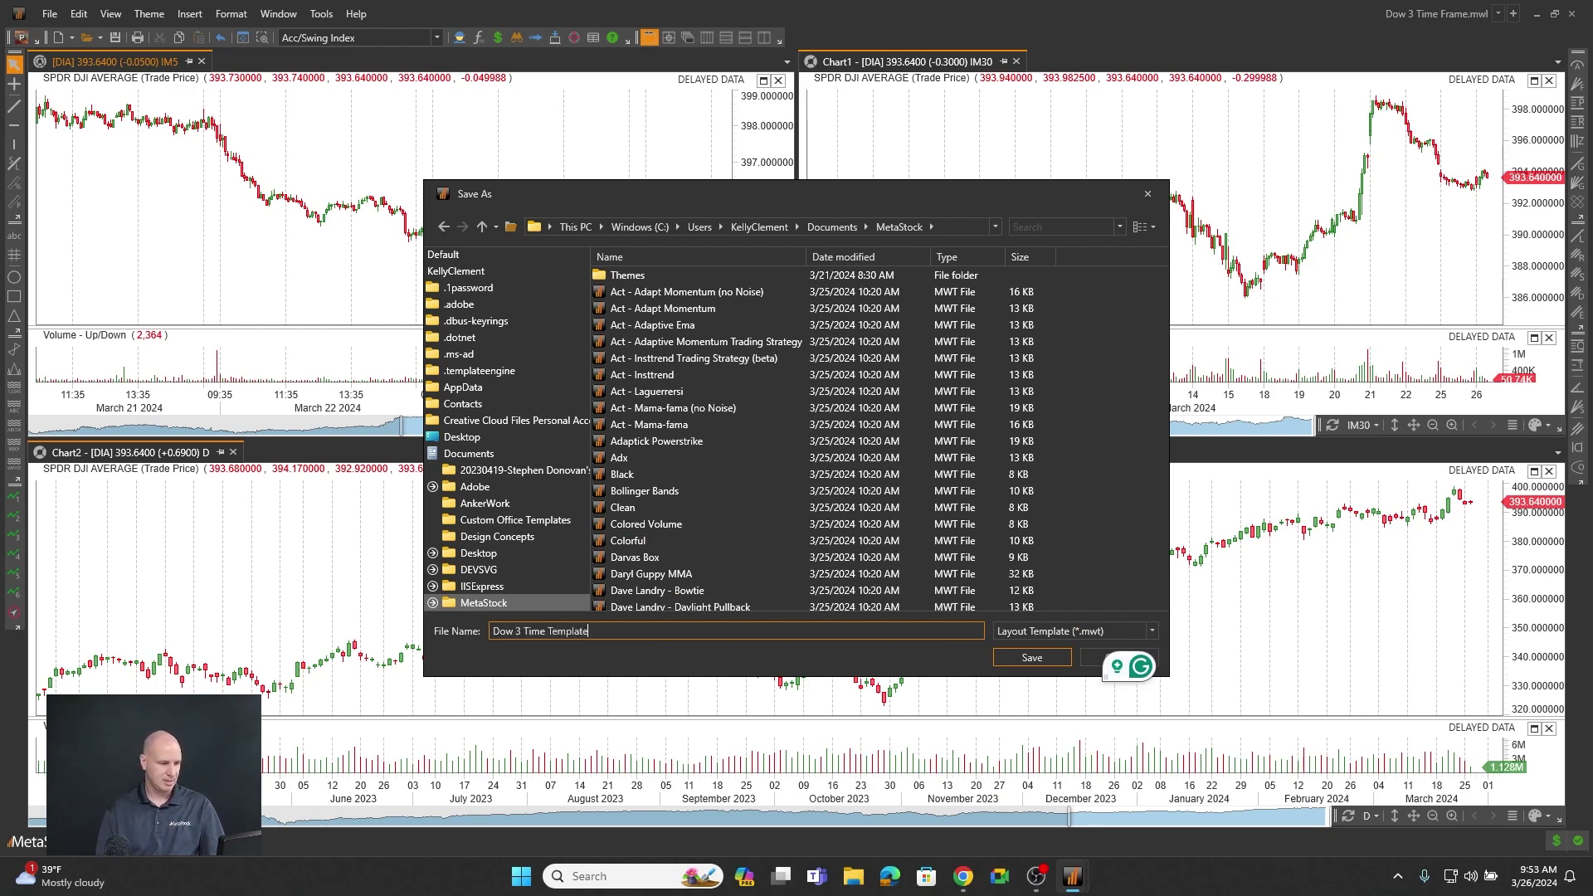
pyautogui.press('Return')
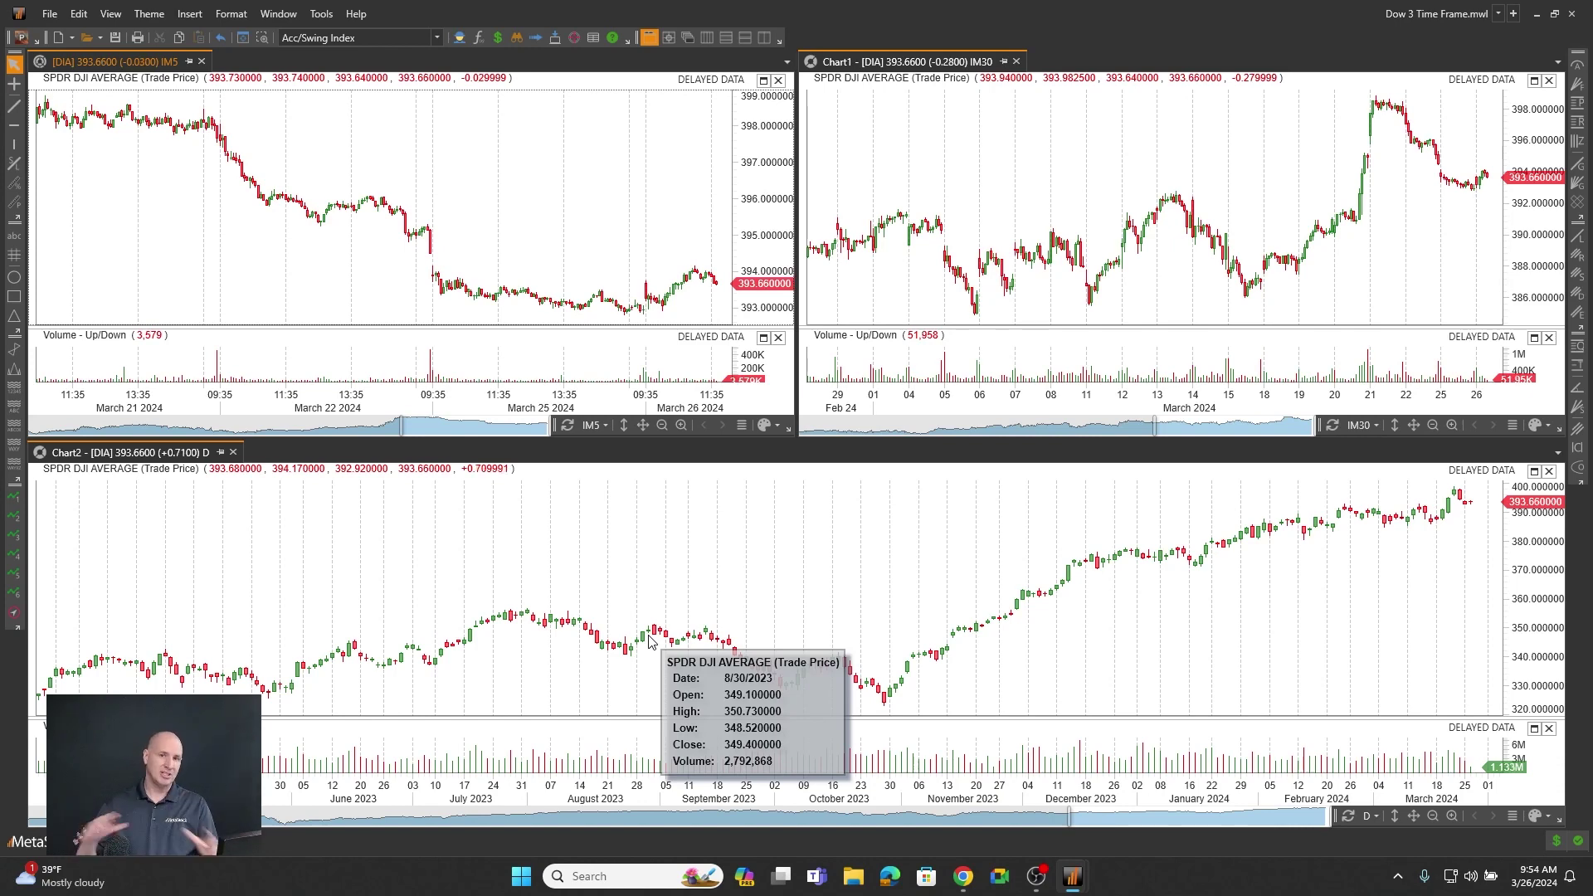
# - Switch from MetaStock to the Google Slides presentation window with Alt+Tab
pyautogui.hotkey('alt', 'Tab')
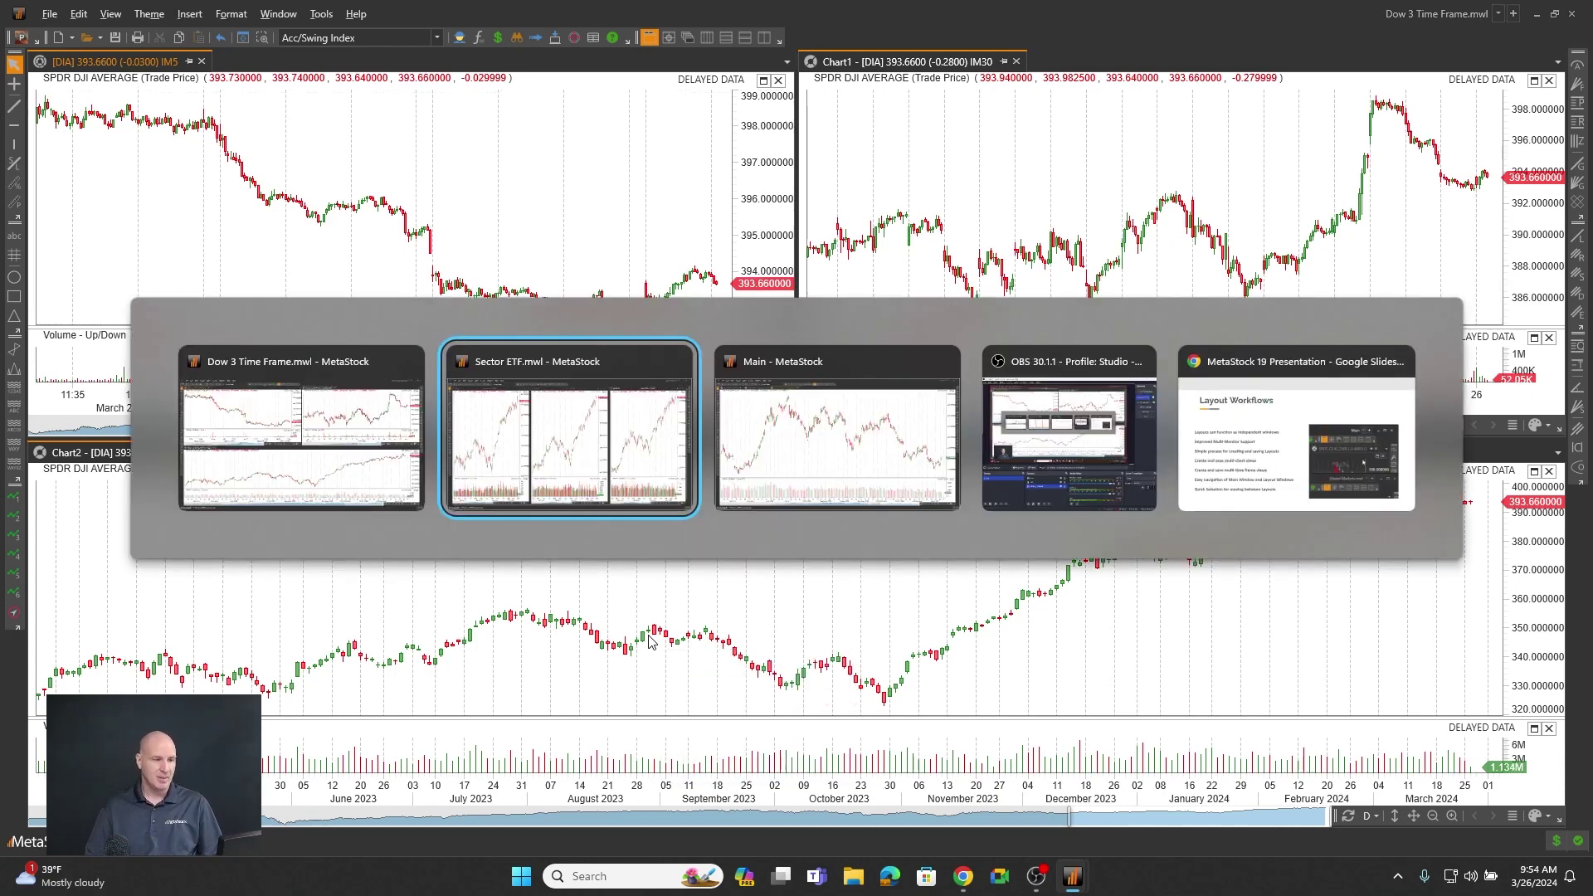
pyautogui.hotkey('alt', 'Tab')
pyautogui.hotkey('alt', 'Tab')
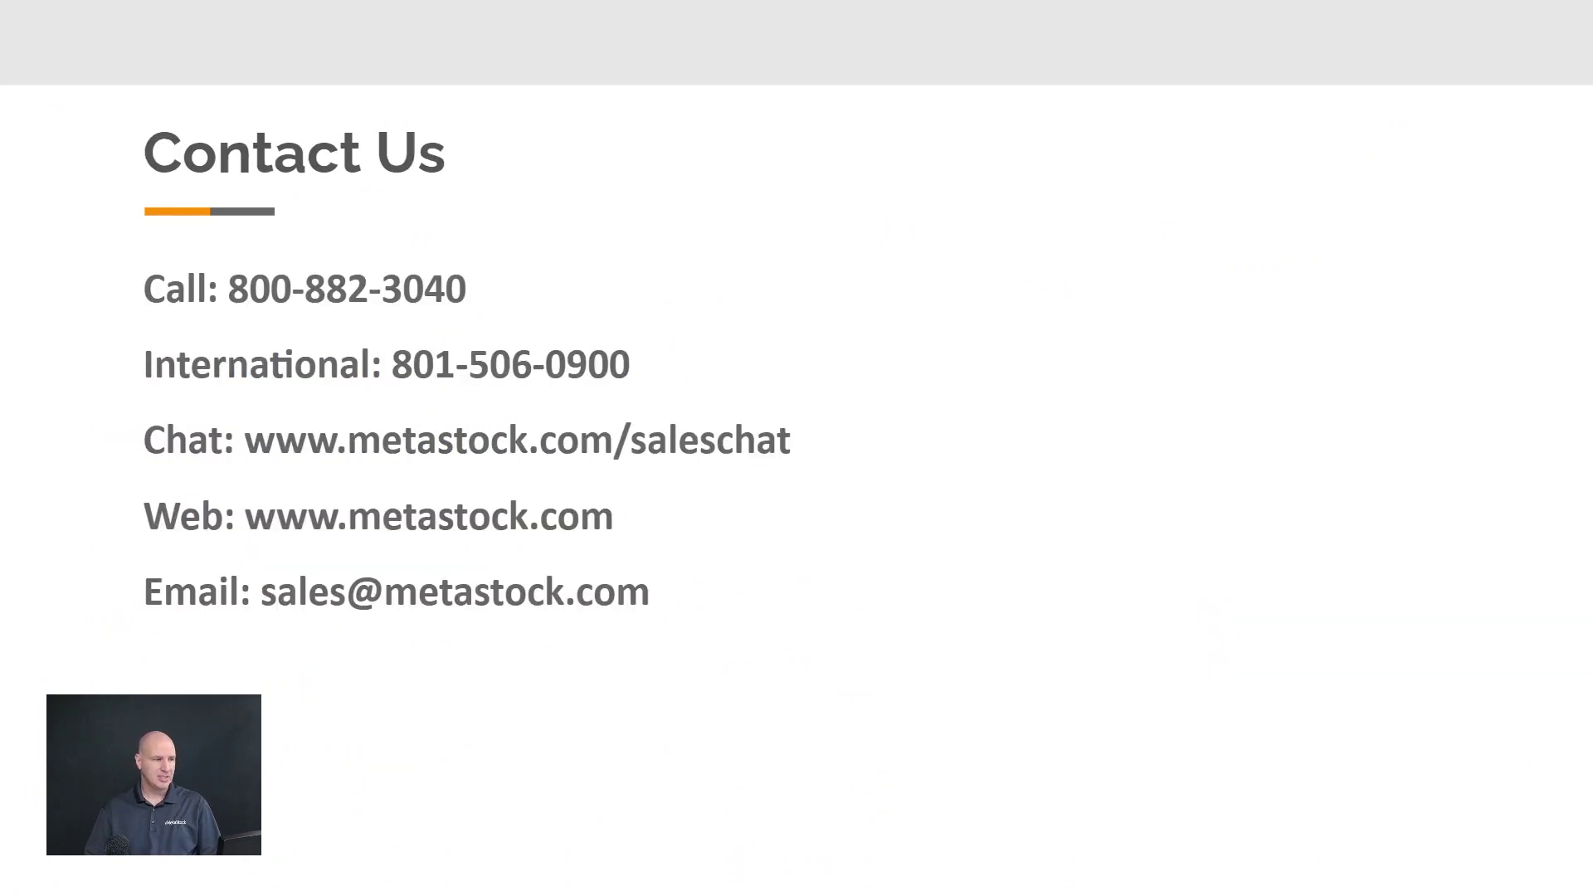